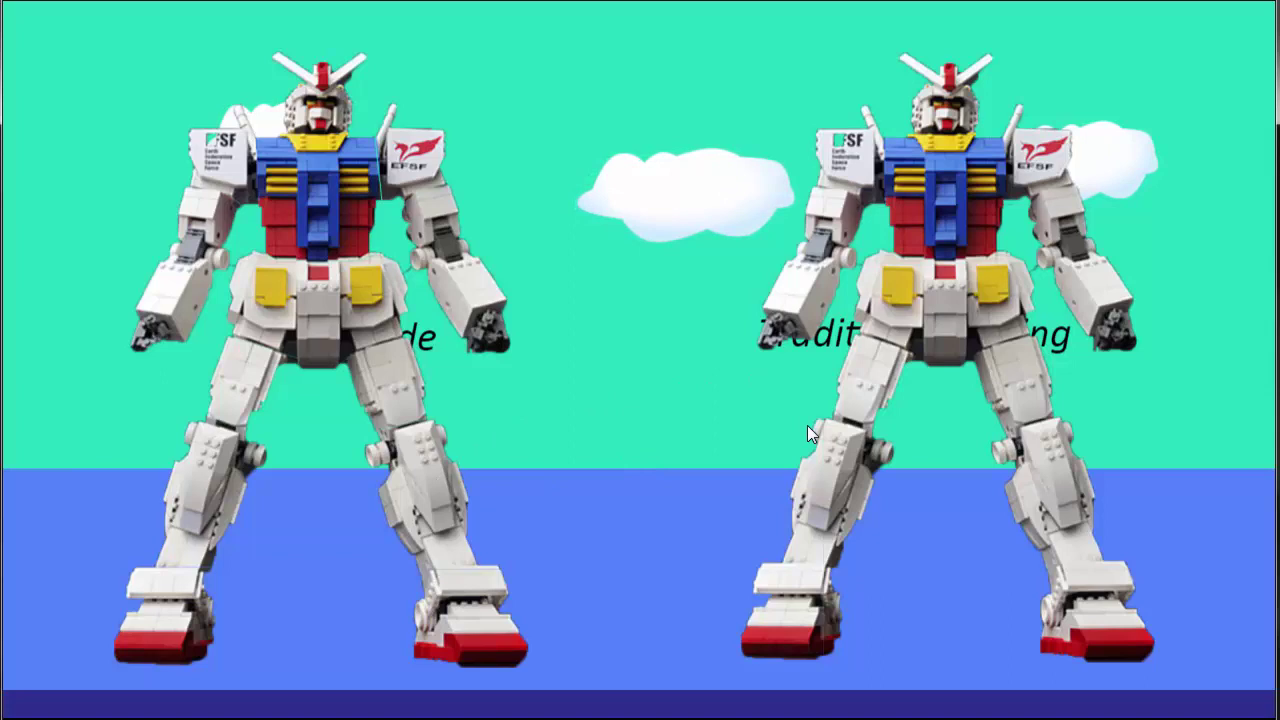
In the preview, pull chunks out of the right robot's knee and thigh.
{"action": "left_click_drag", "start_coordinate": [826, 436], "coordinate": [678, 409]}
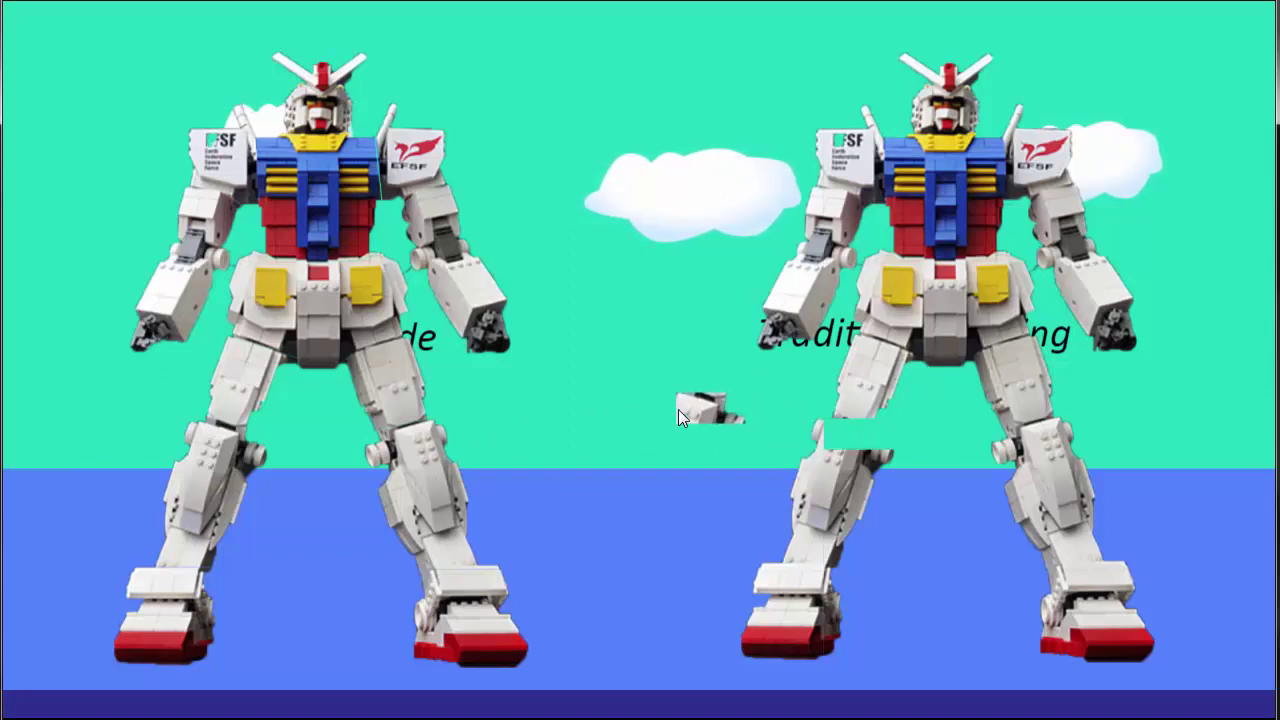
{"action": "left_click_drag", "start_coordinate": [855, 404], "coordinate": [837, 438]}
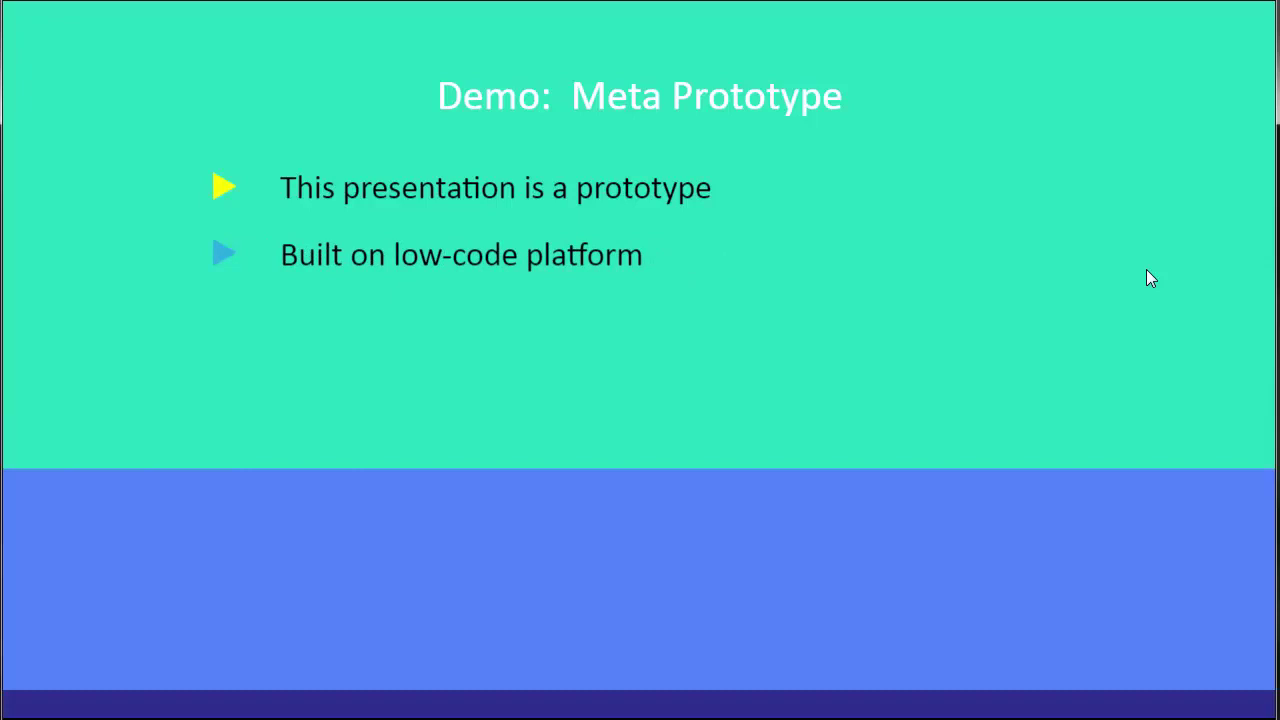
Reveal the 'Easily changed' and 'Fun to do' bullets on the Meta Prototype slide.
{"action": "key", "text": "Right"}
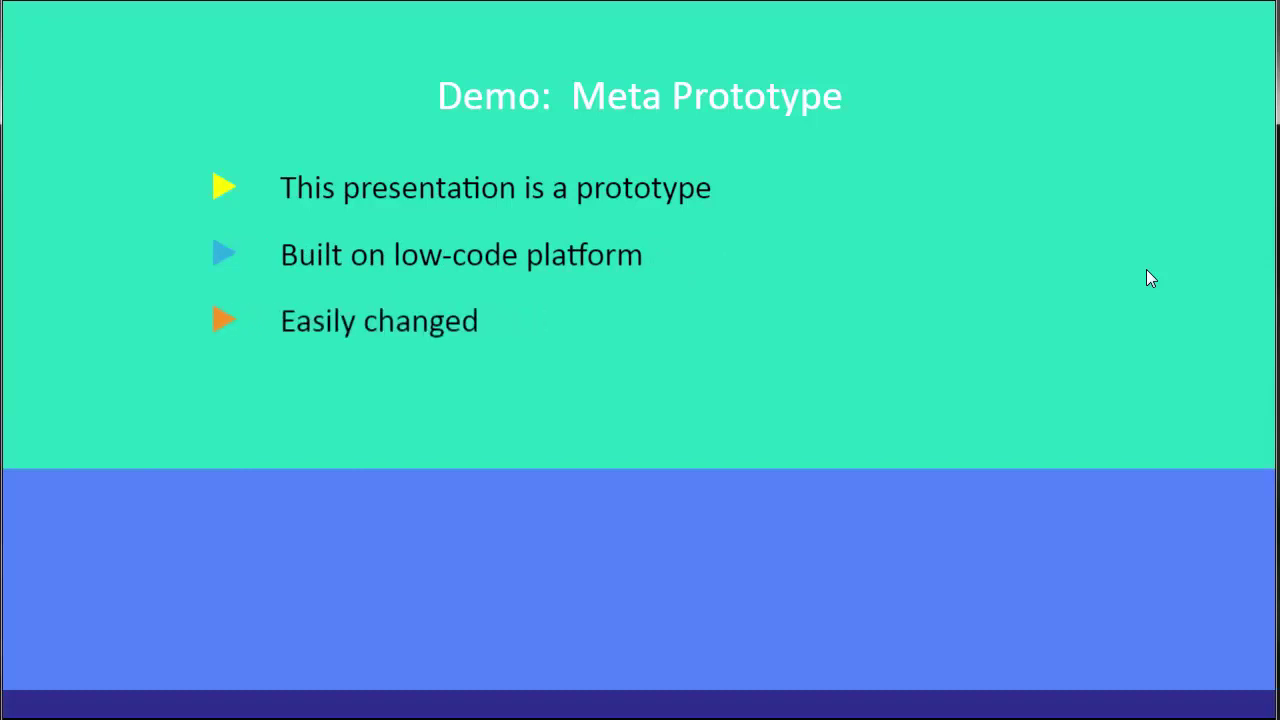
{"action": "key", "text": "Right"}
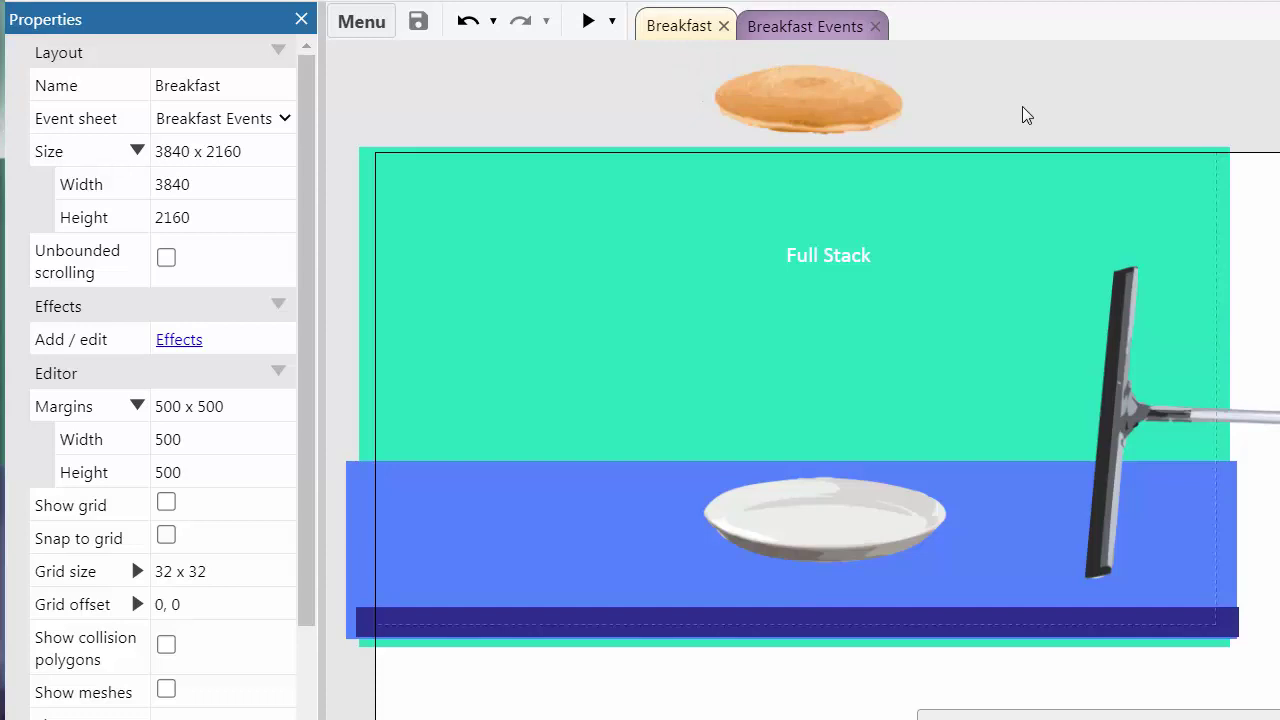
Inspect the properties of the Pancake, Plate, Squeegee and Full Stack subheading objects.
{"action": "left_click", "coordinate": [838, 103]}
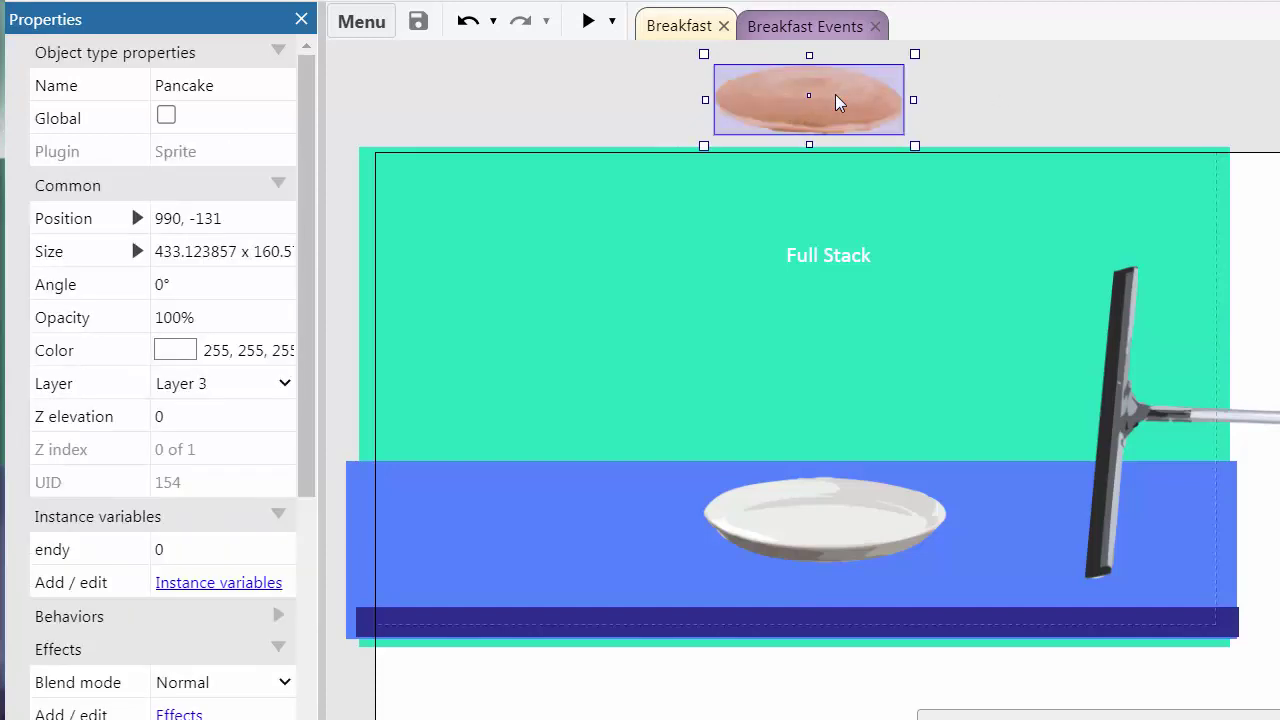
{"action": "left_click", "coordinate": [843, 528]}
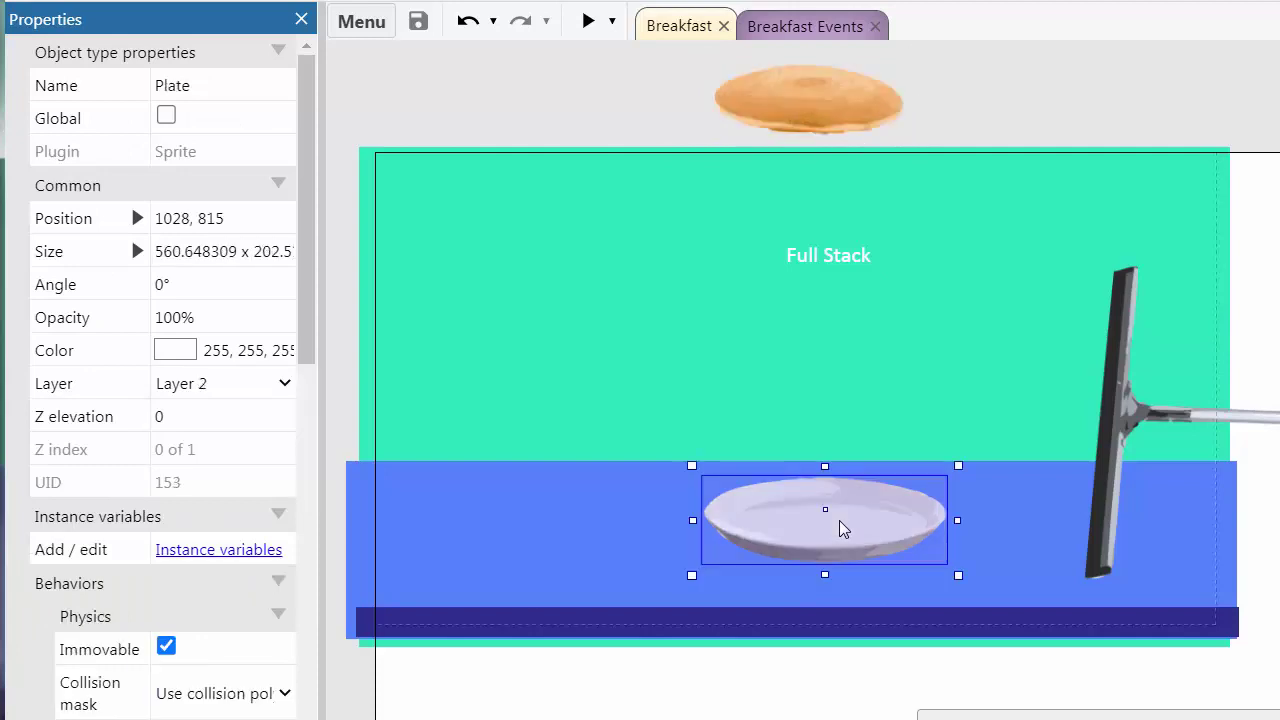
{"action": "left_click", "coordinate": [1118, 416]}
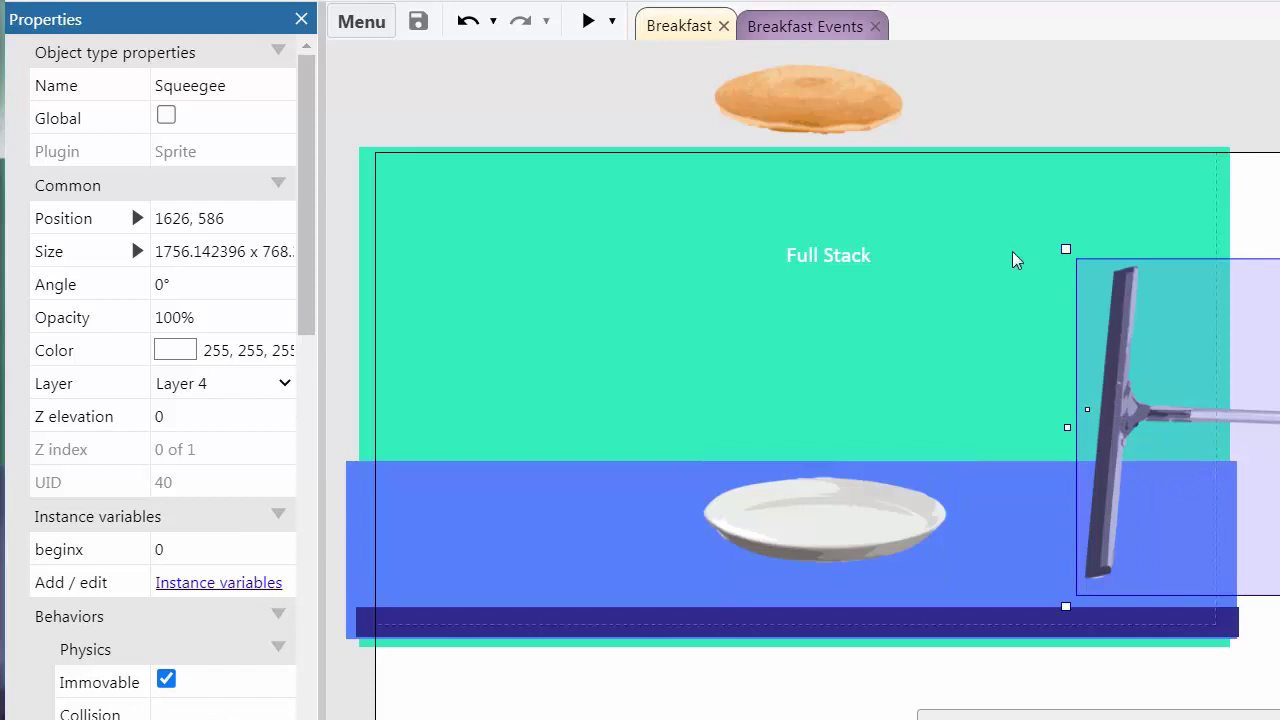
{"action": "left_click", "coordinate": [831, 255]}
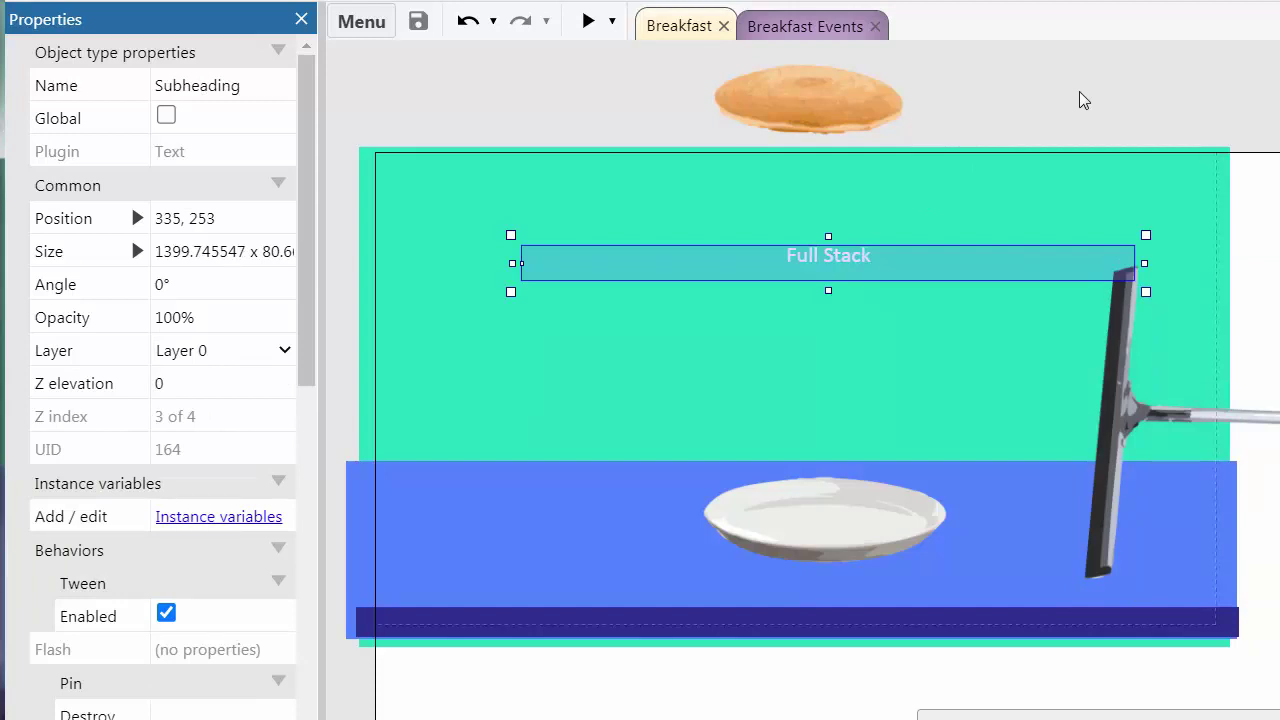
Reselect the Pancake sprite, view its animation frames, and scroll down to its behaviours.
{"action": "left_click", "coordinate": [837, 108]}
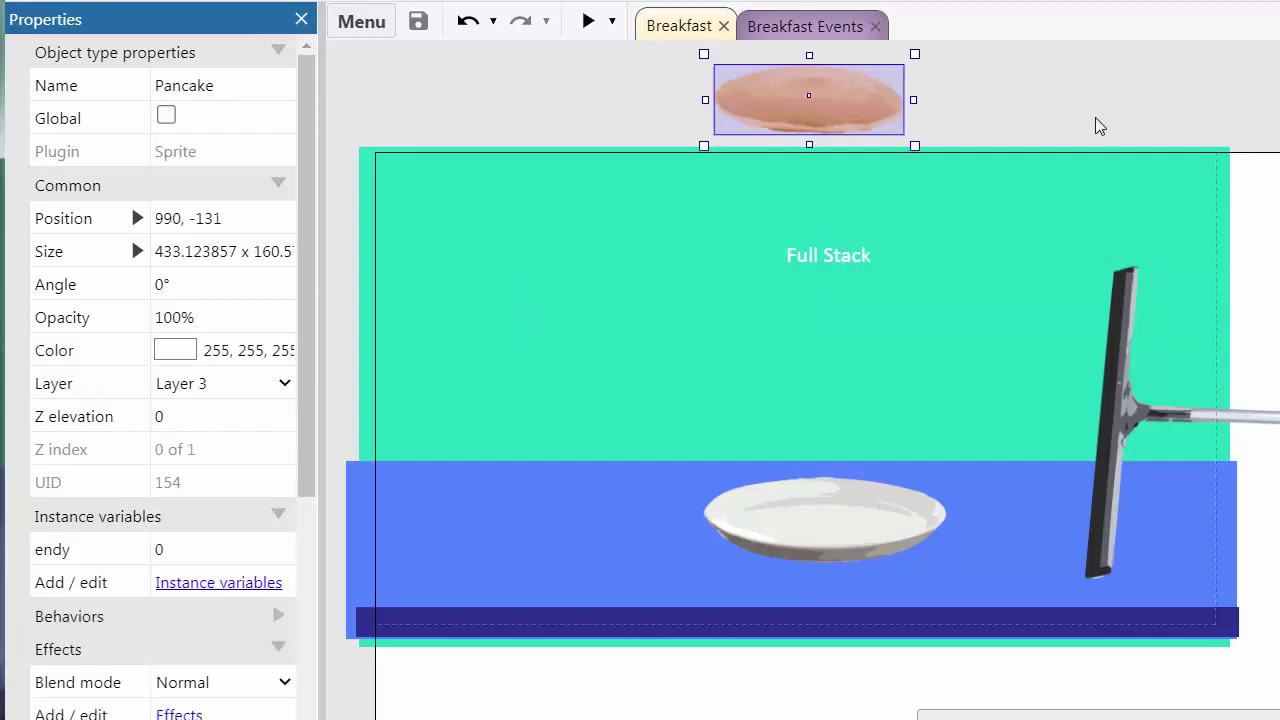
{"action": "double_click", "coordinate": [825, 111]}
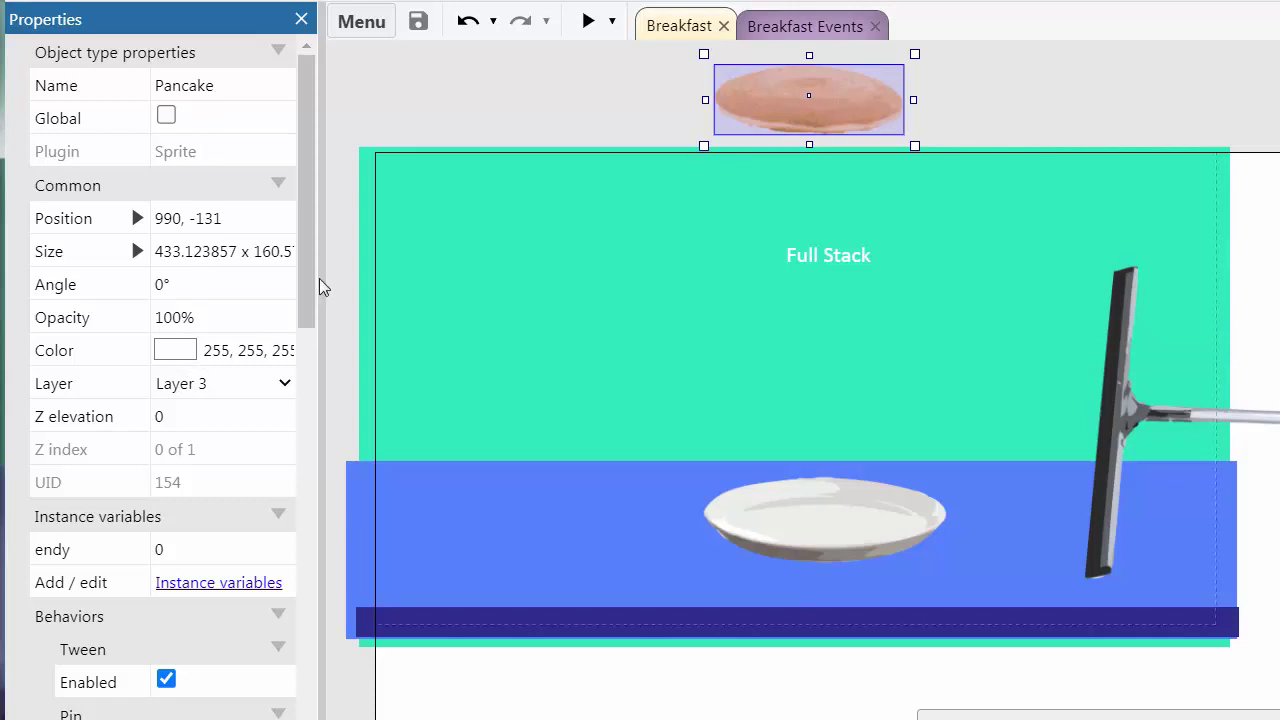
{"action": "left_click_drag", "start_coordinate": [305, 288], "coordinate": [295, 498]}
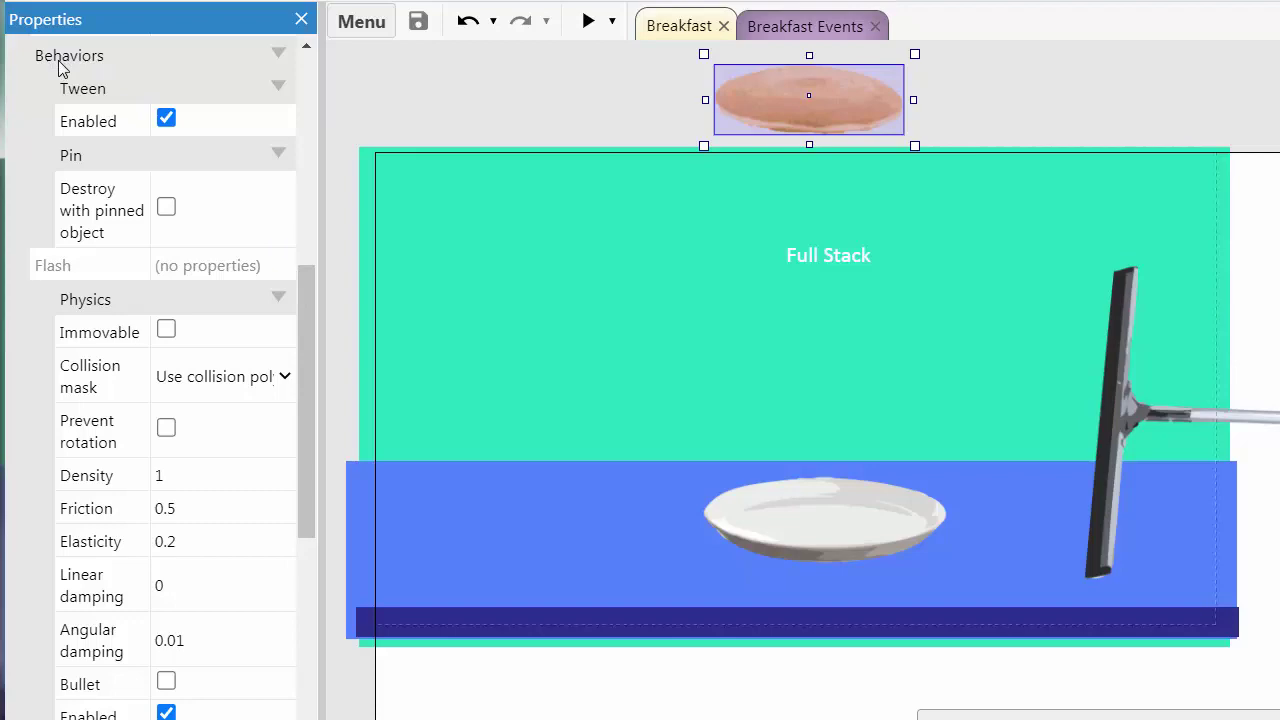
Review the Pancake's Physics settings (density 1, friction 0.5, elasticity 0.2), then select the Plate.
{"action": "left_click", "coordinate": [279, 55]}
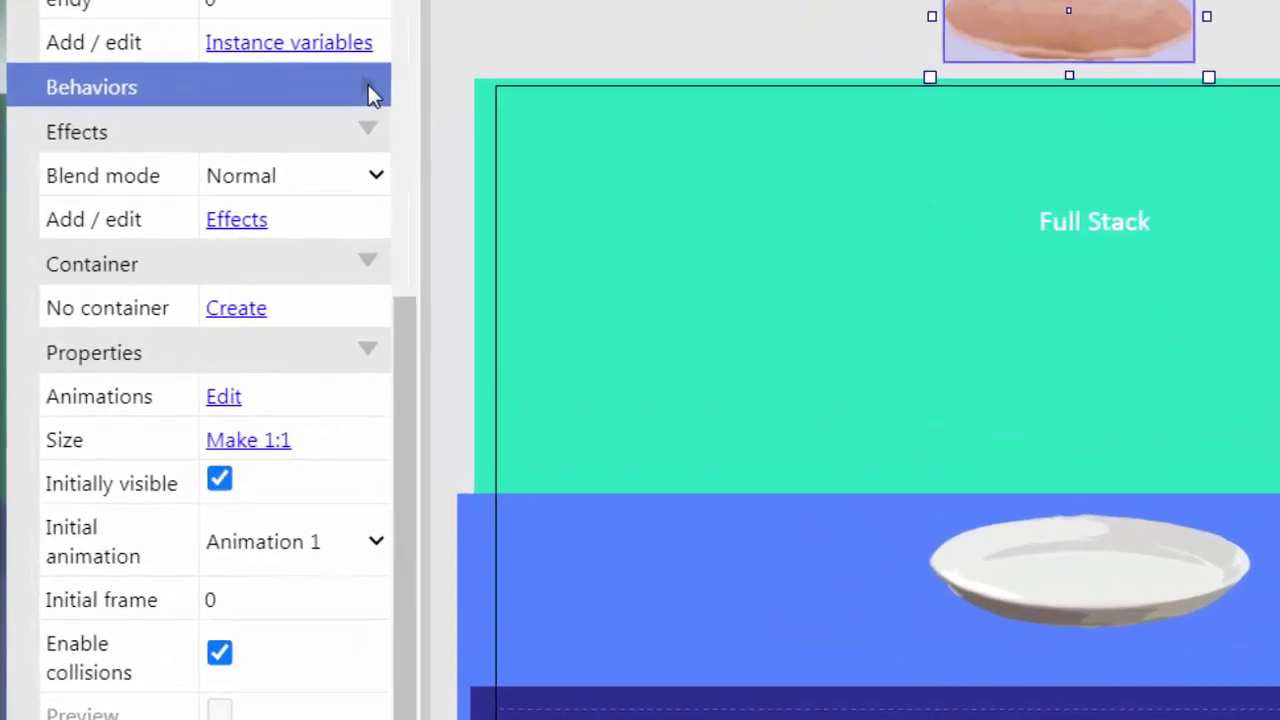
{"action": "left_click", "coordinate": [368, 88]}
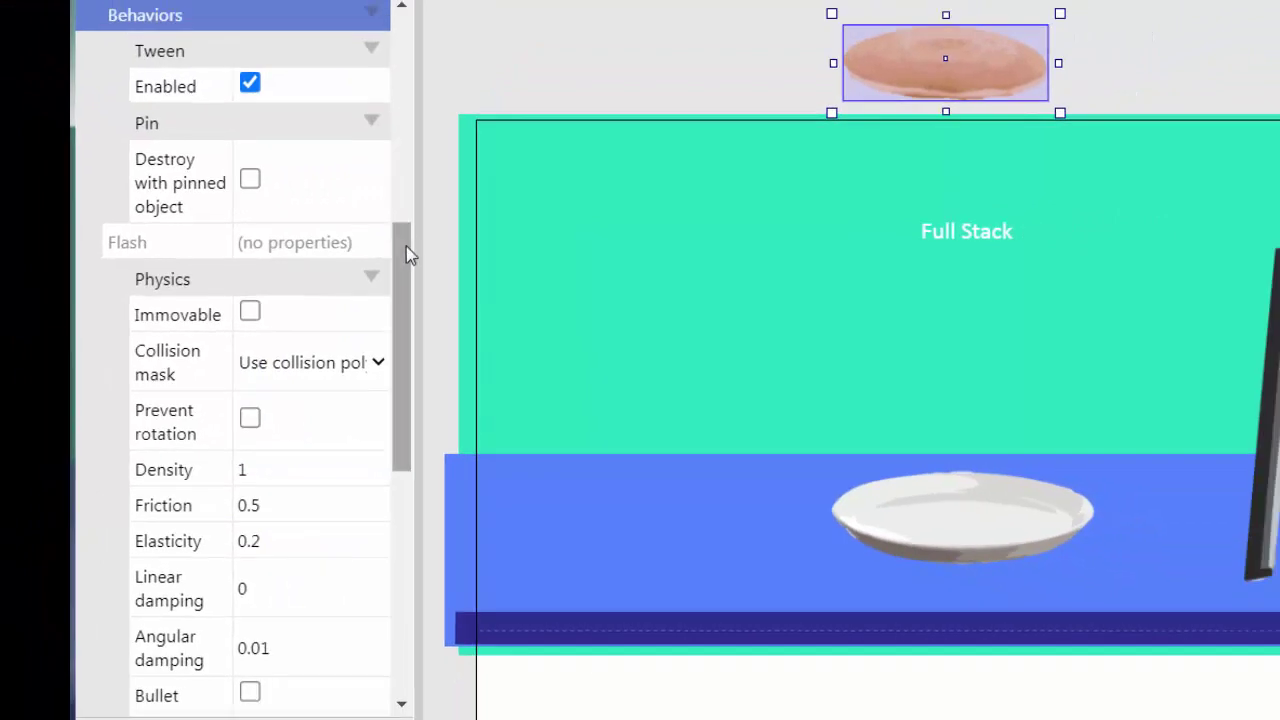
{"action": "left_click_drag", "start_coordinate": [405, 273], "coordinate": [390, 360]}
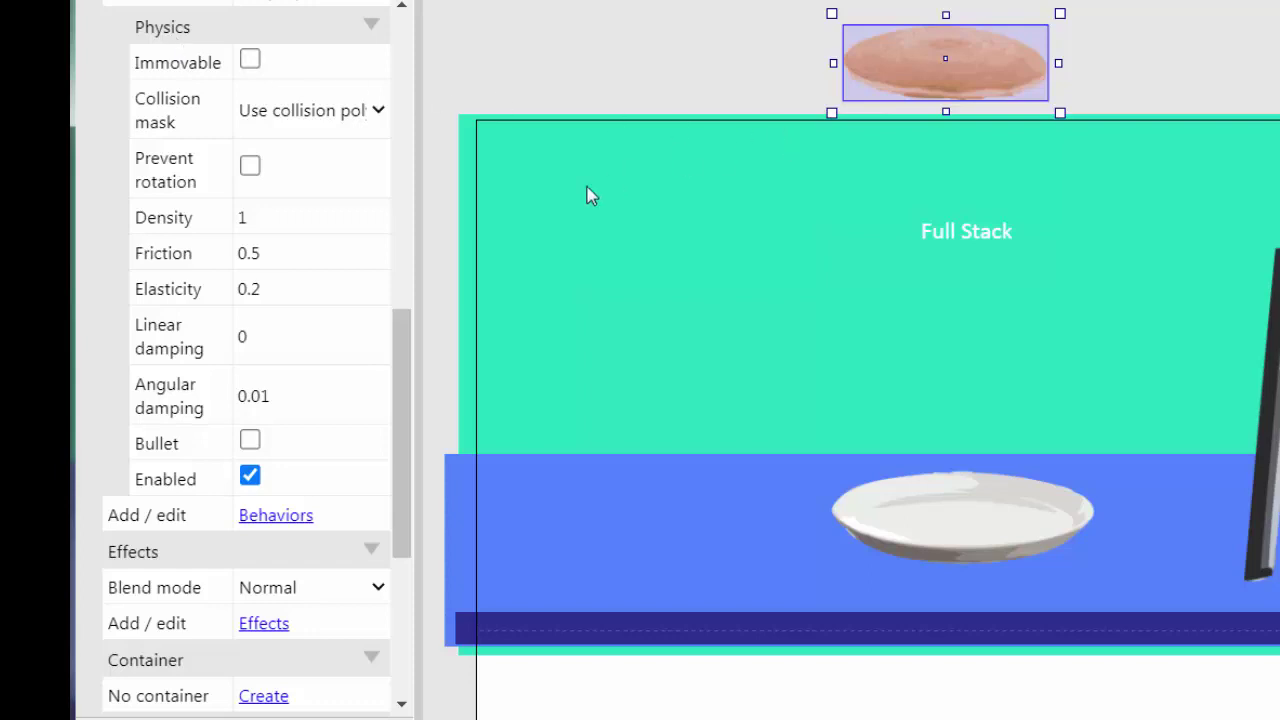
{"action": "left_click", "coordinate": [968, 511]}
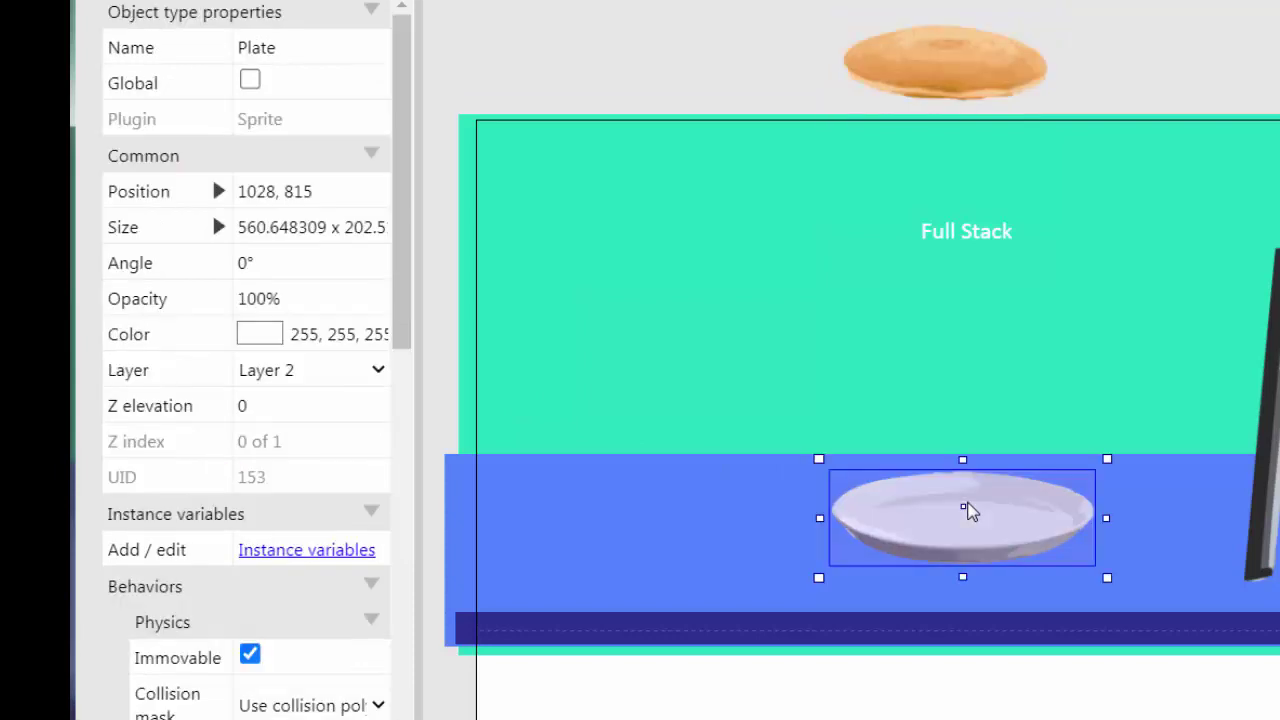
Scroll to the Plate's Immovable Physics settings, then select the Squeegee sprite.
{"action": "left_click_drag", "start_coordinate": [403, 331], "coordinate": [391, 551]}
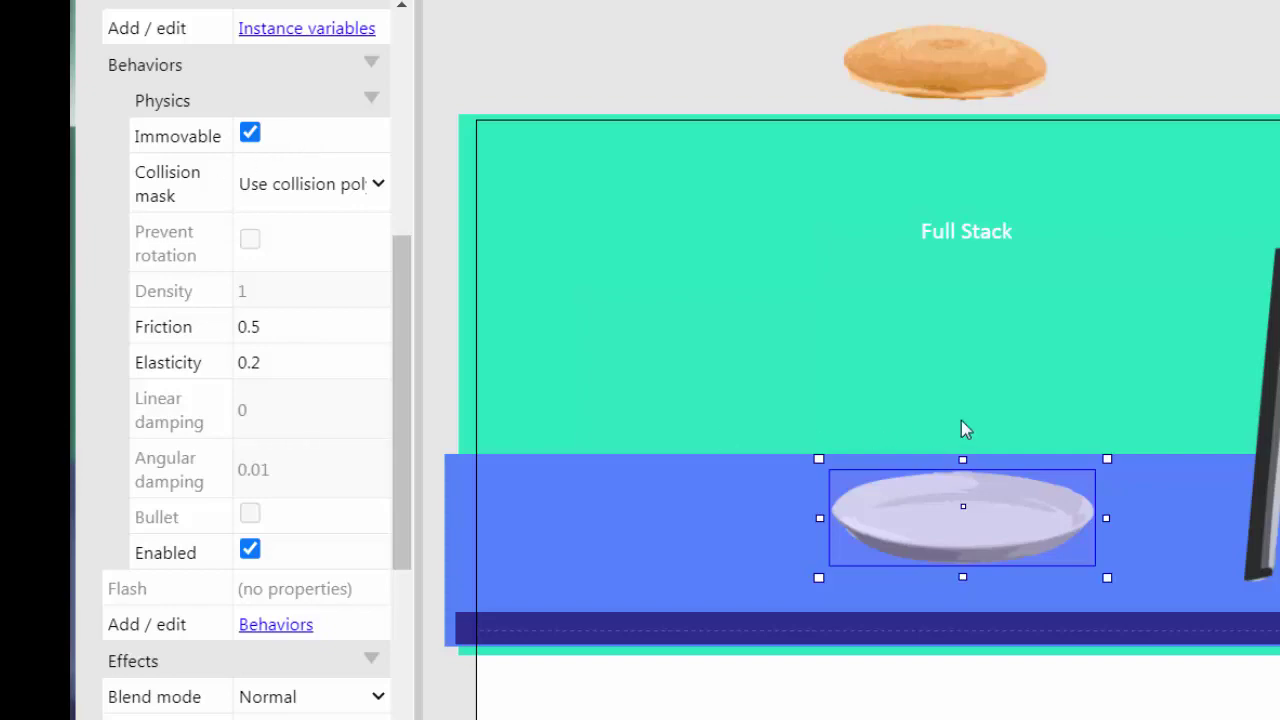
{"action": "left_click", "coordinate": [1262, 410]}
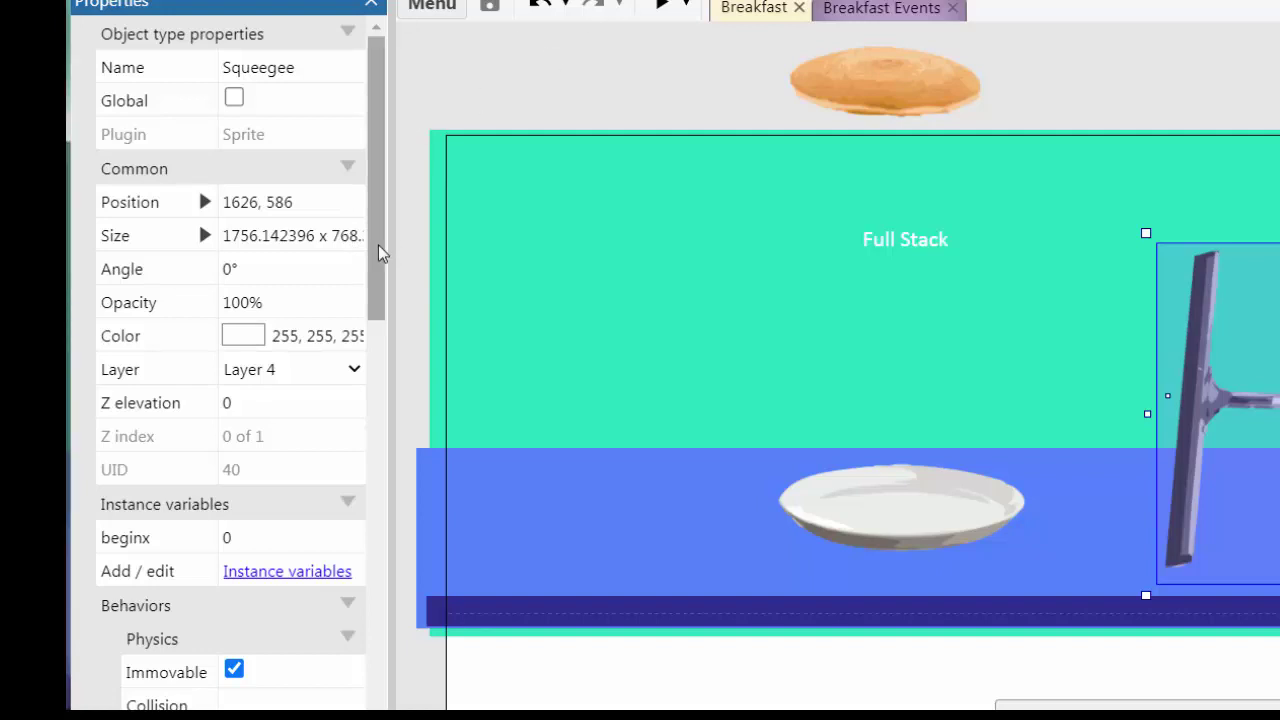
Scroll to the Squeegee's behaviours and collapse, then re-expand, its DragDrop settings.
{"action": "left_click_drag", "start_coordinate": [378, 244], "coordinate": [350, 592]}
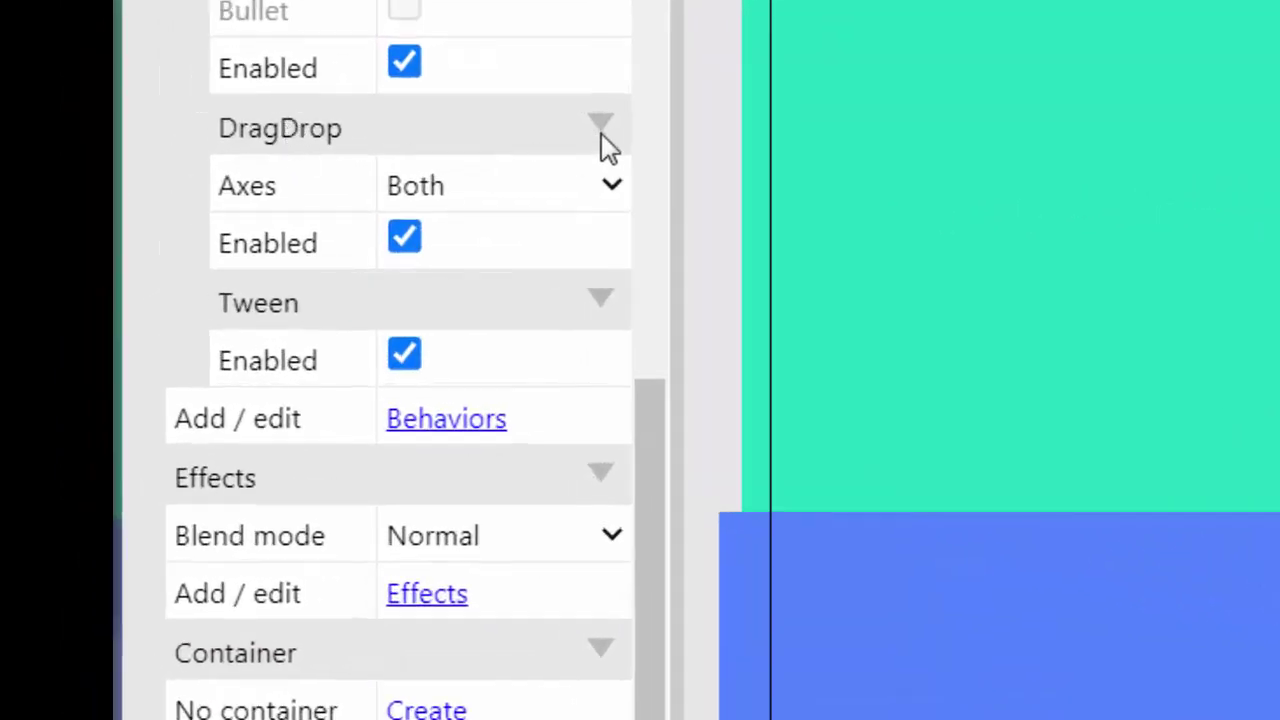
{"action": "left_click", "coordinate": [605, 128]}
{"action": "left_click", "coordinate": [605, 128]}
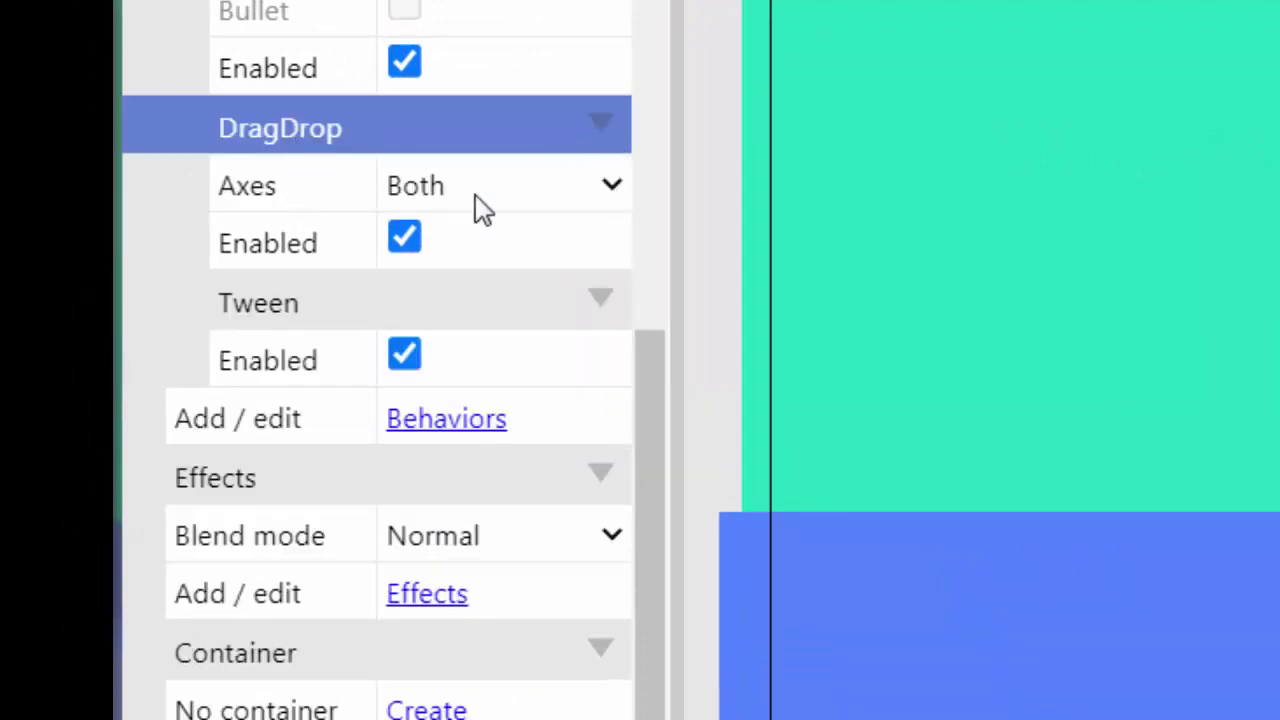
Browse the Squeegee's behaviour list and Add behavior choices, then cancel and close without adding any.
{"action": "left_click", "coordinate": [428, 432]}
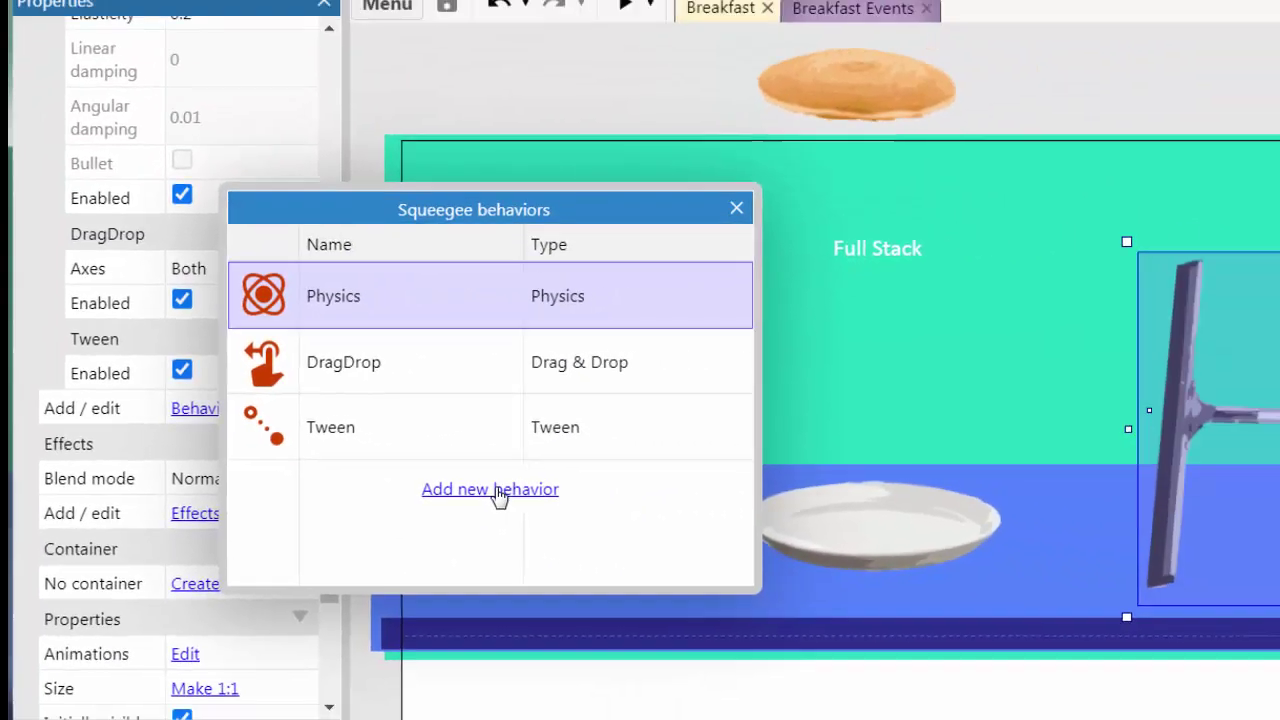
{"action": "left_click", "coordinate": [930, 555]}
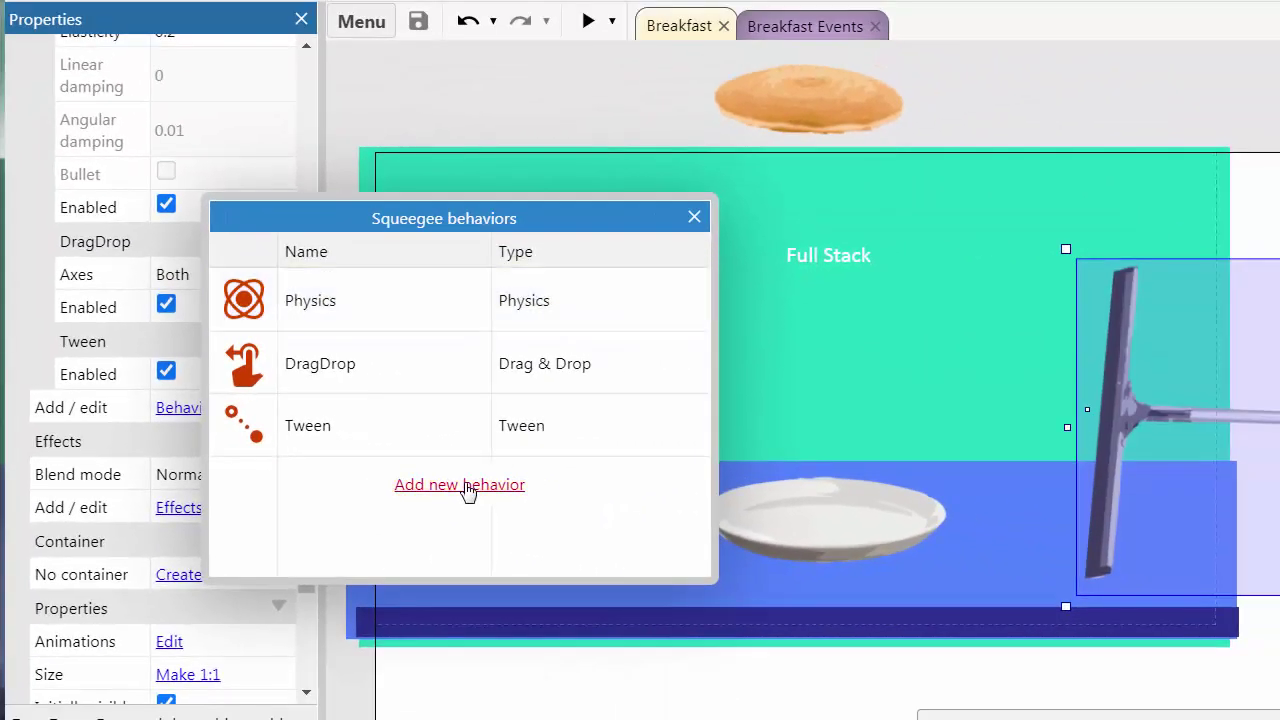
{"action": "left_click", "coordinate": [460, 485]}
{"action": "left_click_drag", "start_coordinate": [1125, 334], "coordinate": [1118, 567]}
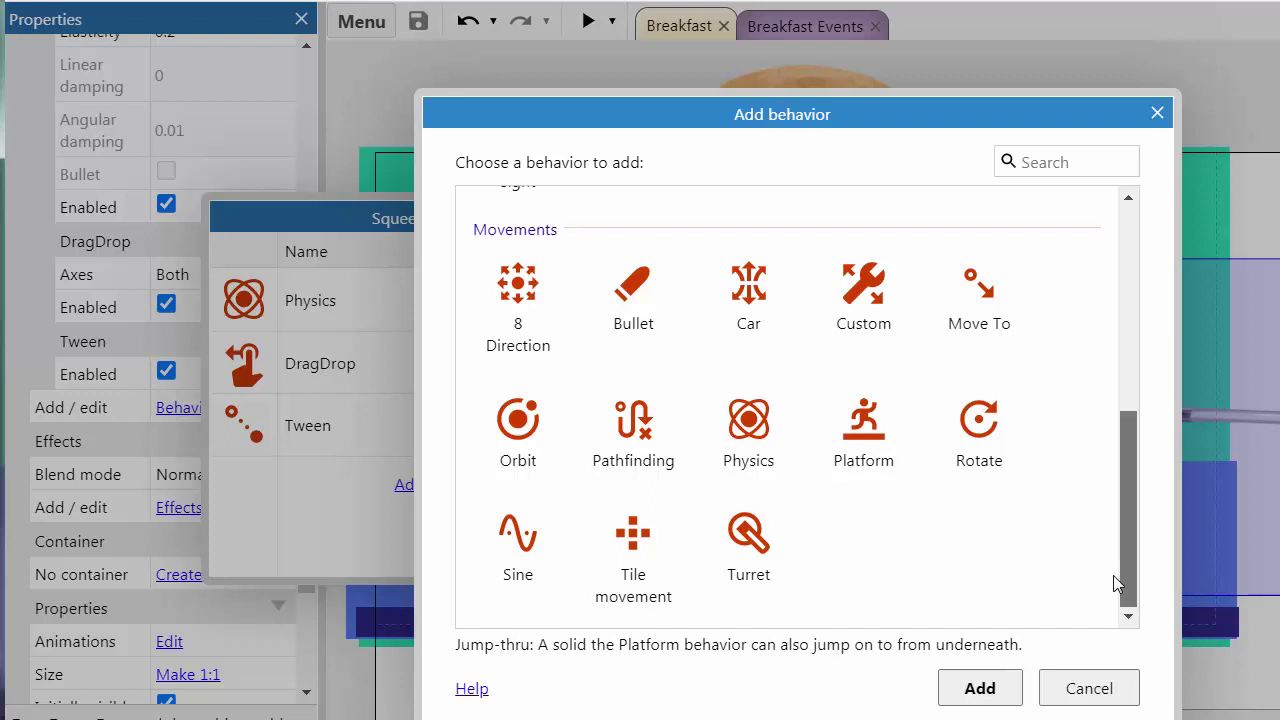
{"action": "left_click_drag", "start_coordinate": [1117, 584], "coordinate": [1114, 328]}
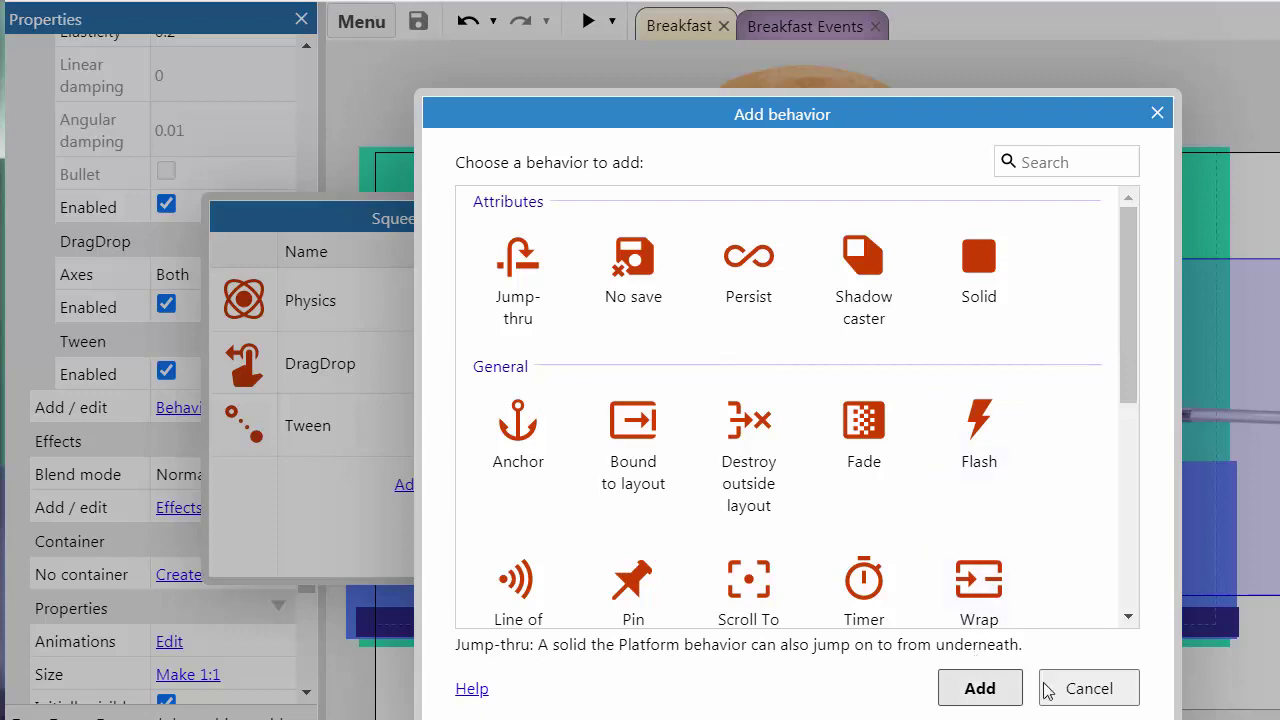
{"action": "left_click", "coordinate": [1091, 690]}
{"action": "left_click", "coordinate": [694, 218]}
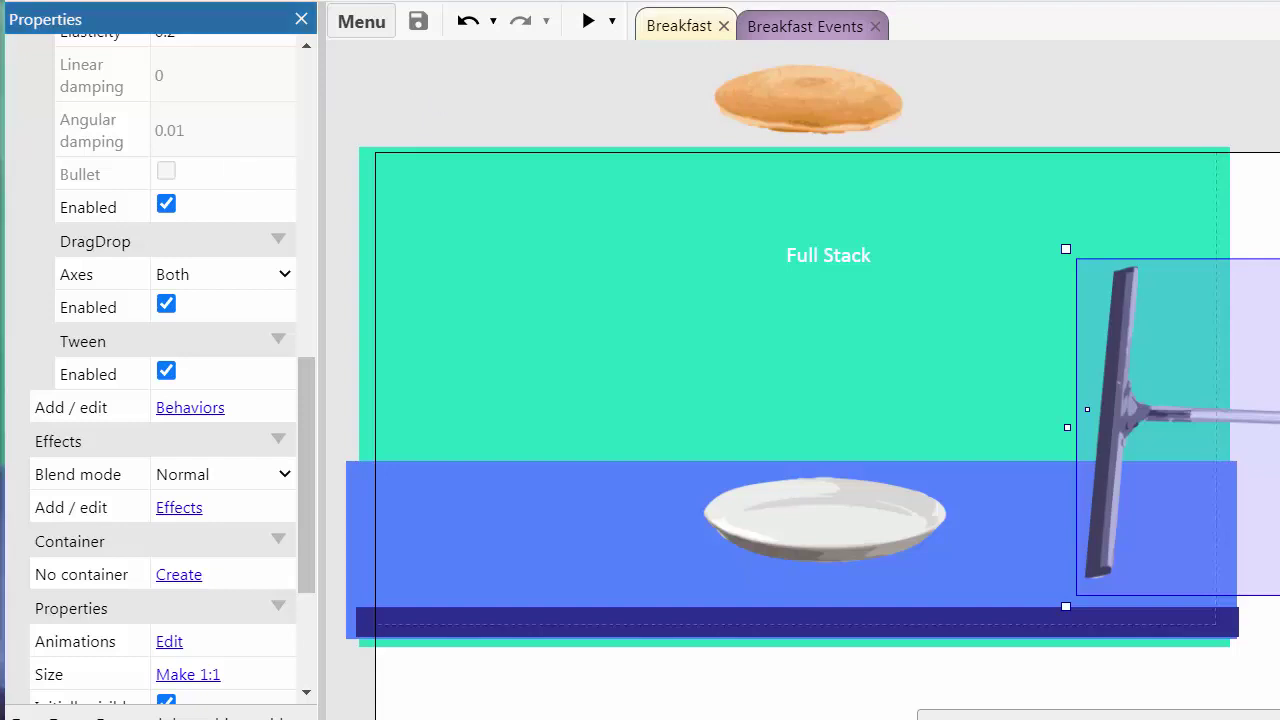
Set the Full Stack text object's Text property to 'Breakfast' and tick Enable BBCode.
{"action": "left_click", "coordinate": [812, 262]}
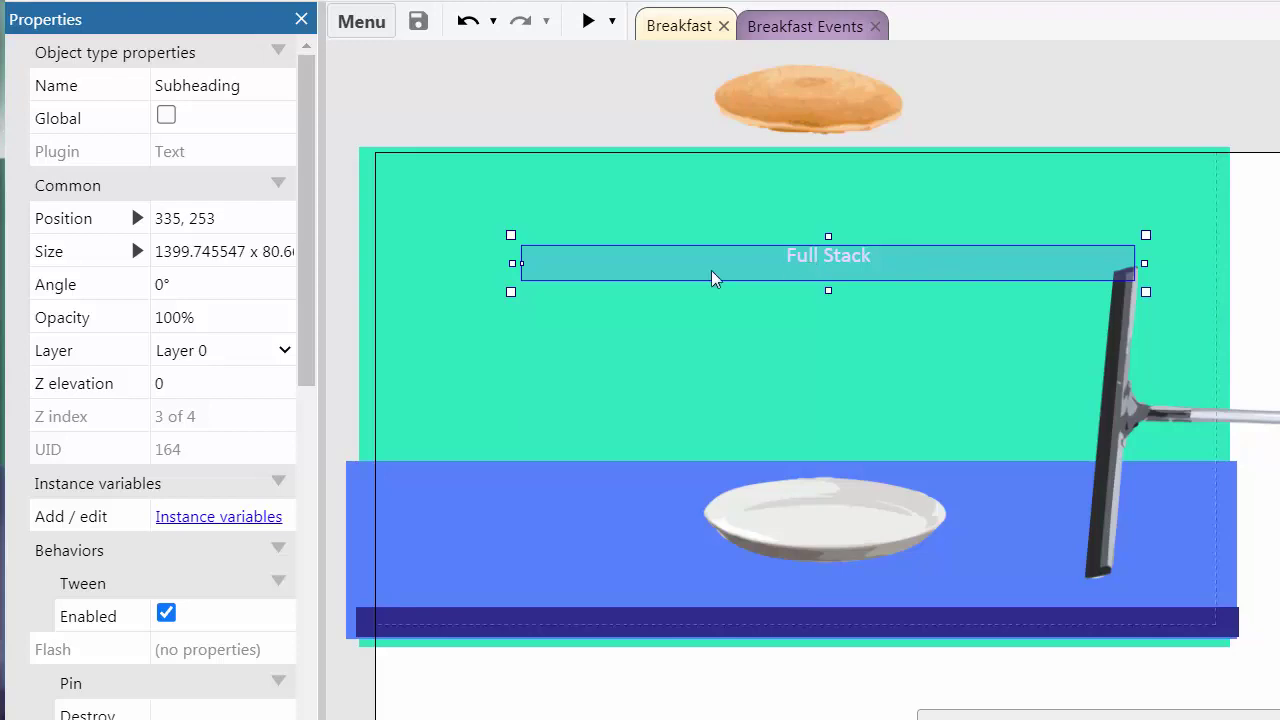
{"action": "left_click_drag", "start_coordinate": [305, 366], "coordinate": [300, 459]}
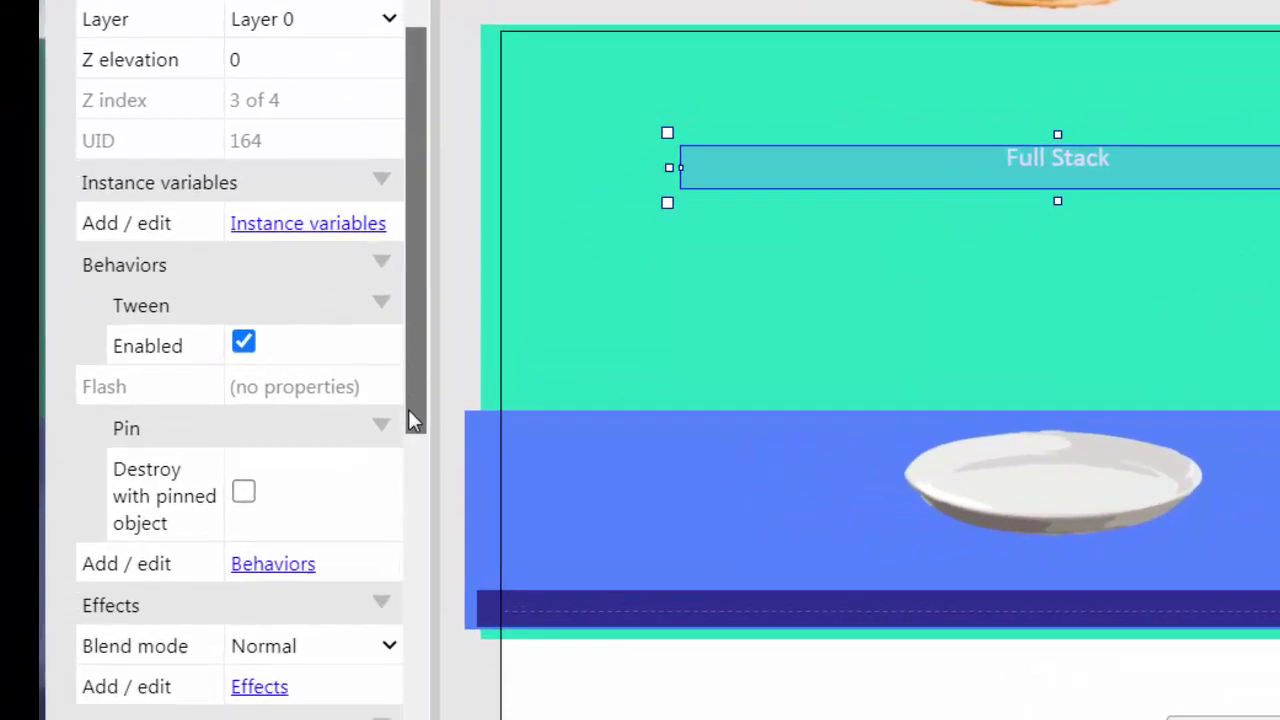
{"action": "left_click_drag", "start_coordinate": [408, 412], "coordinate": [406, 719]}
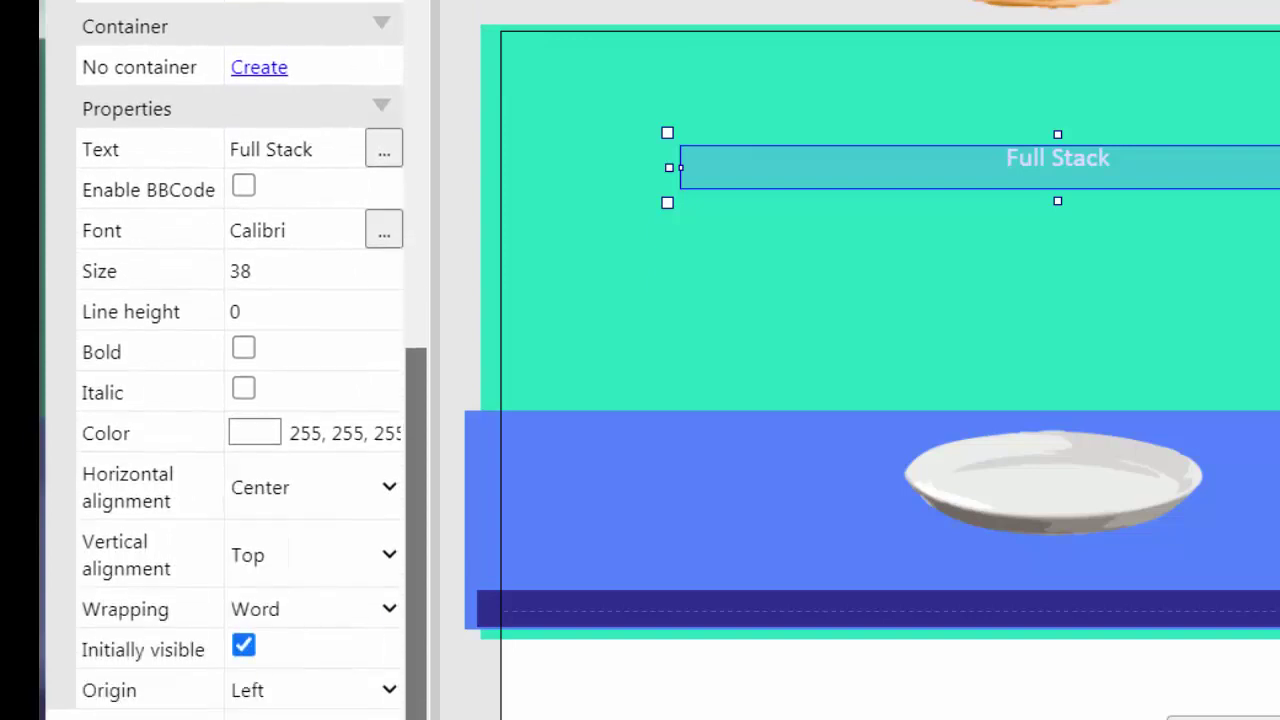
{"action": "left_click", "coordinate": [390, 112]}
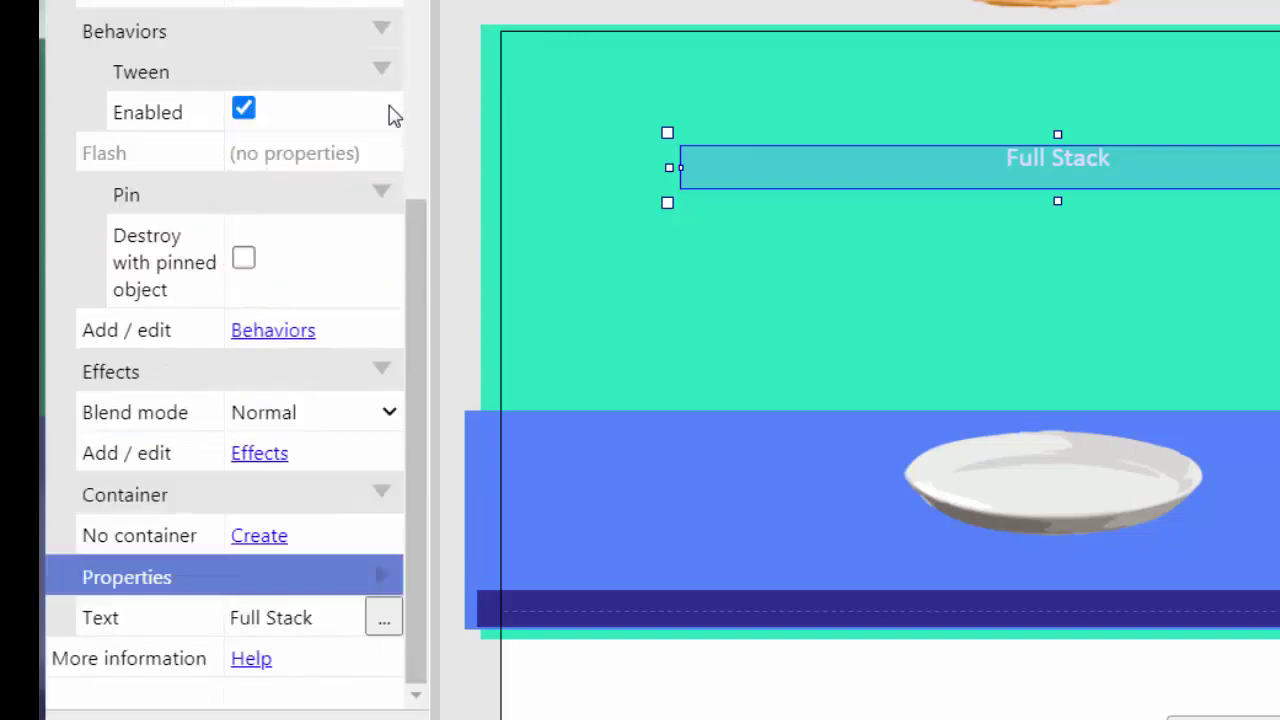
{"action": "left_click", "coordinate": [380, 617]}
{"action": "scroll", "coordinate": [384, 618], "scroll_direction": "down", "scroll_amount": 5}
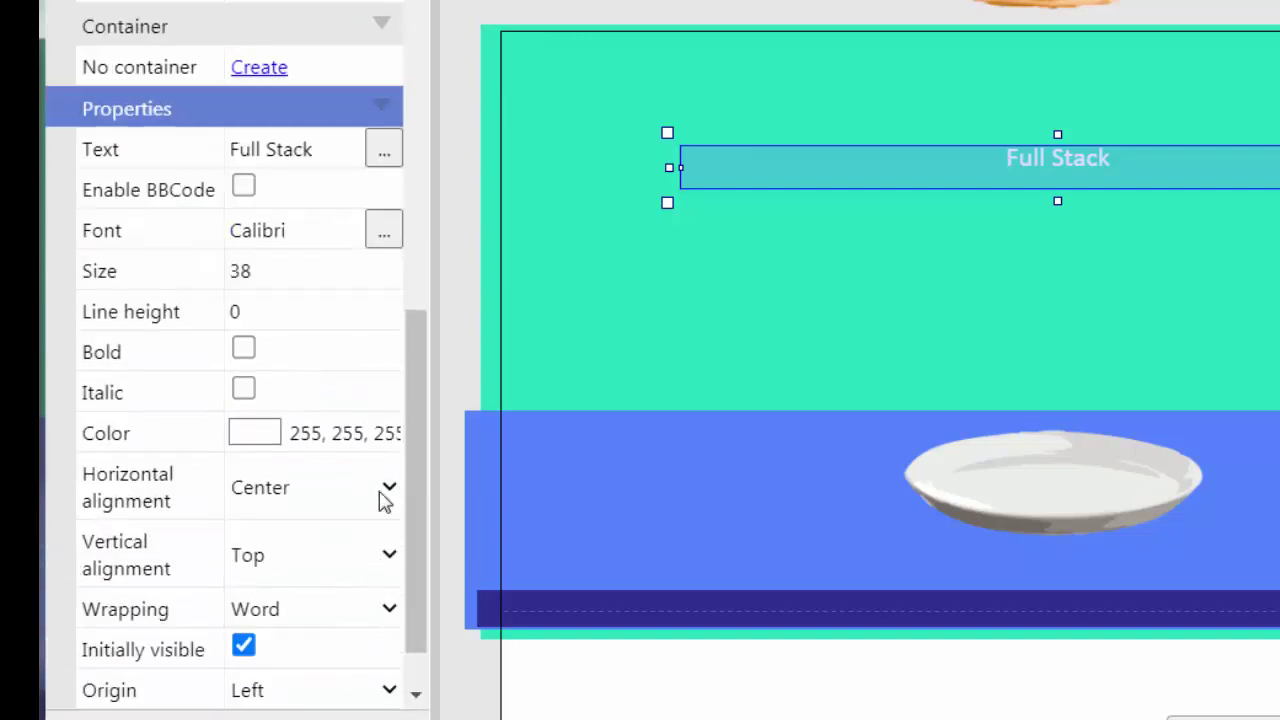
{"action": "left_click", "coordinate": [323, 148]}
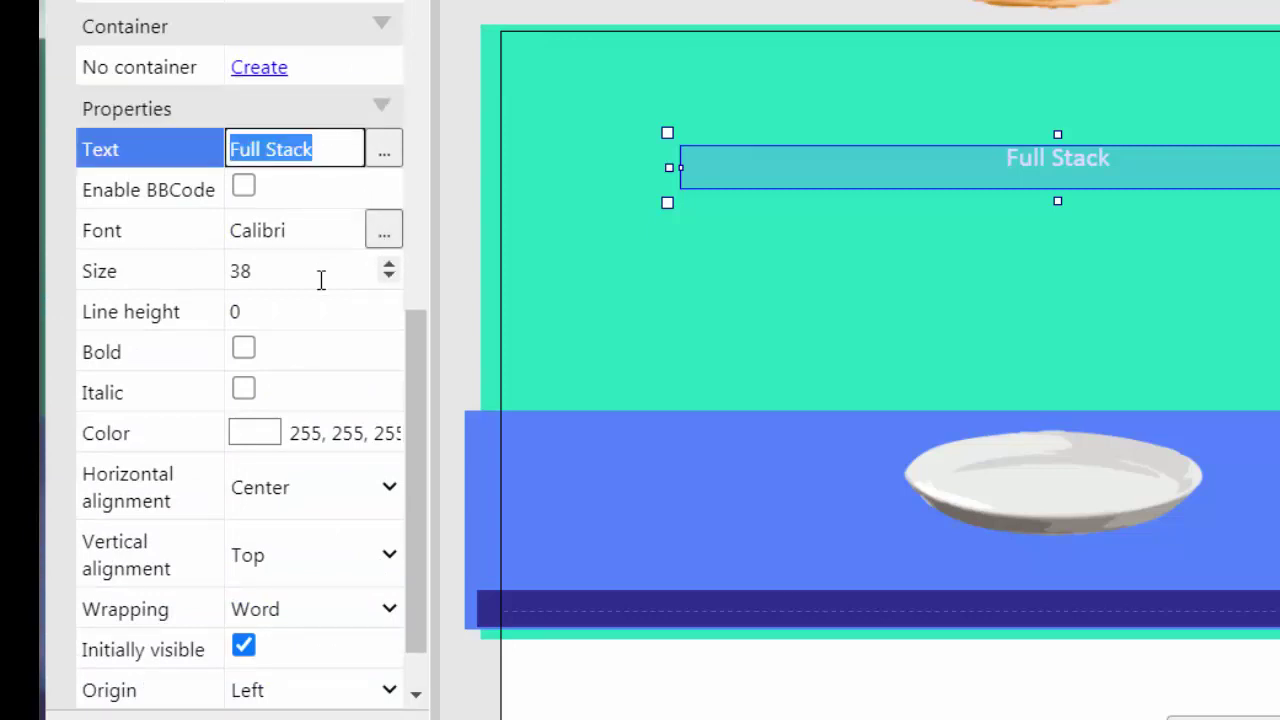
{"action": "type", "text": "Breakfa"}
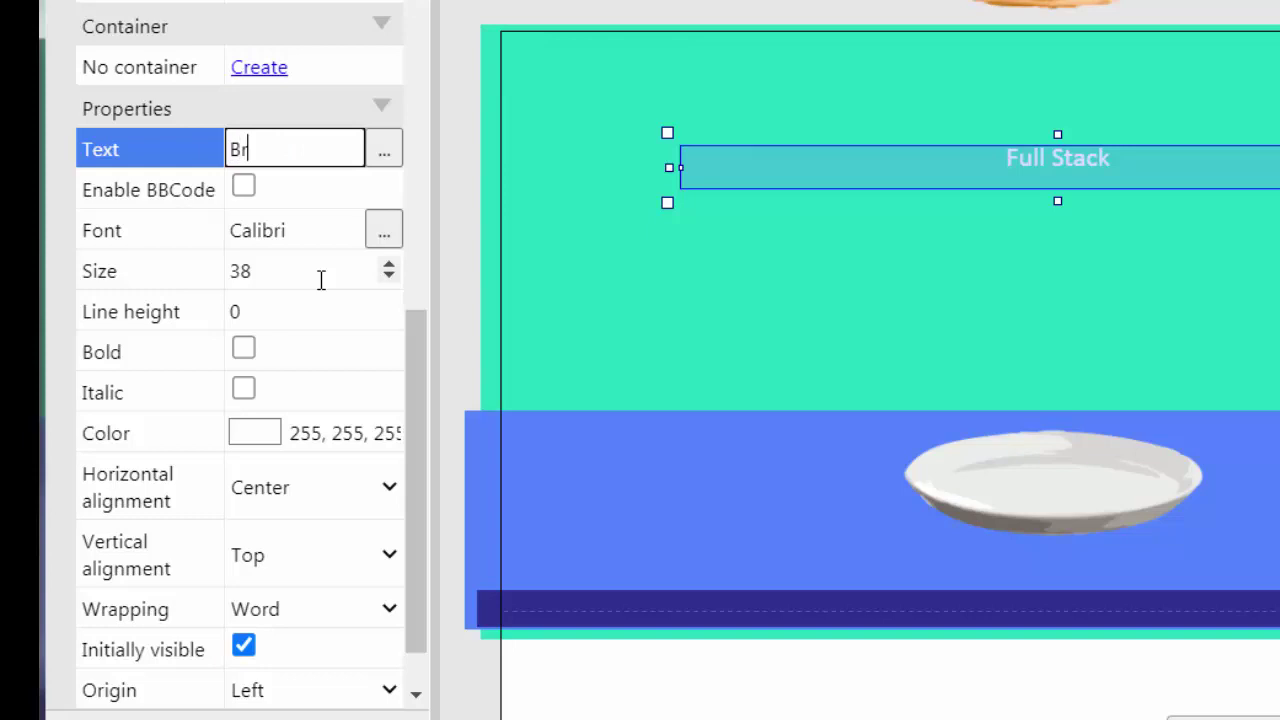
{"action": "type", "text": "st"}
{"action": "left_click", "coordinate": [334, 195]}
{"action": "left_click", "coordinate": [331, 194]}
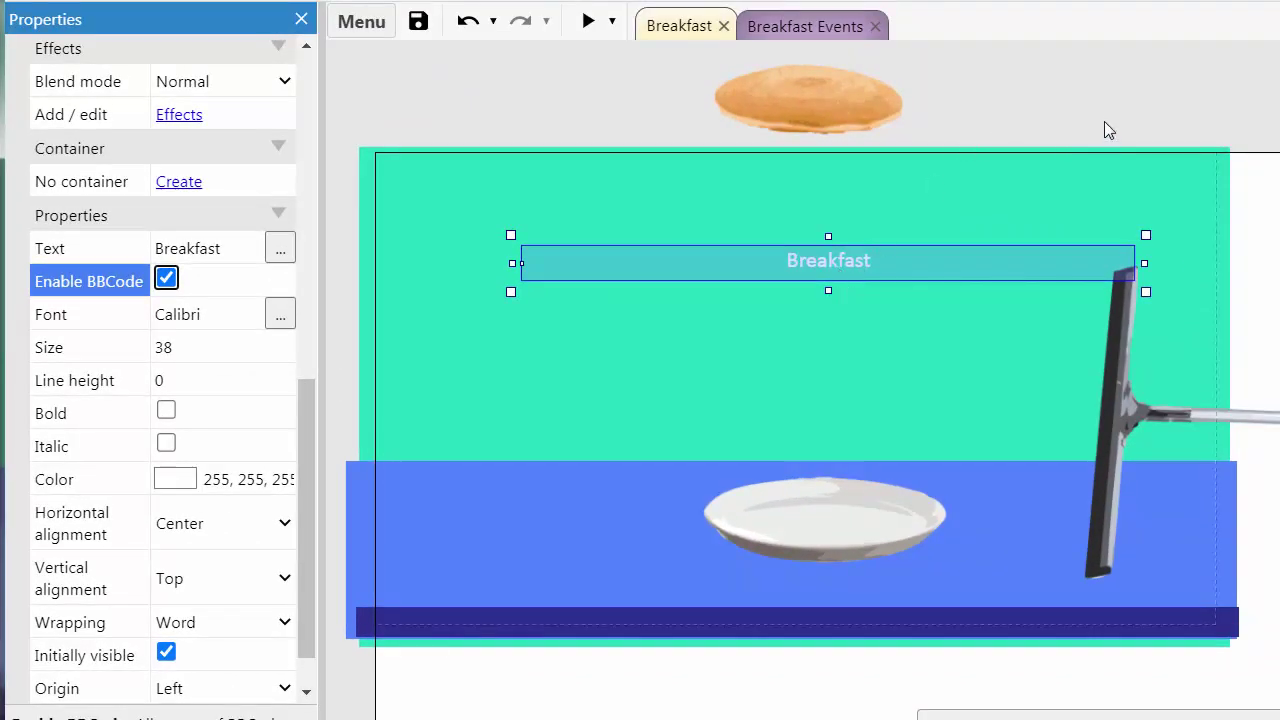
Move the squeegee sprite further right, then preview the layout.
{"action": "left_click", "coordinate": [1123, 415]}
{"action": "left_click_drag", "start_coordinate": [1128, 414], "coordinate": [1279, 443]}
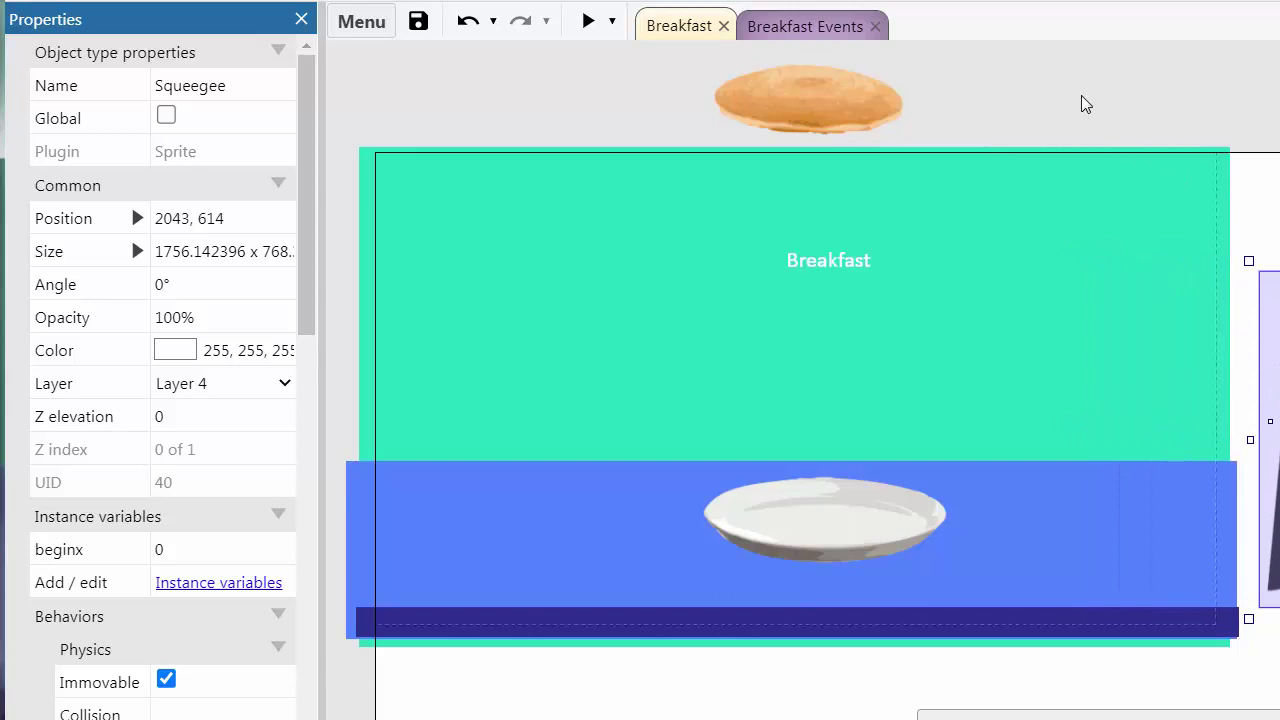
{"action": "left_click", "coordinate": [612, 24]}
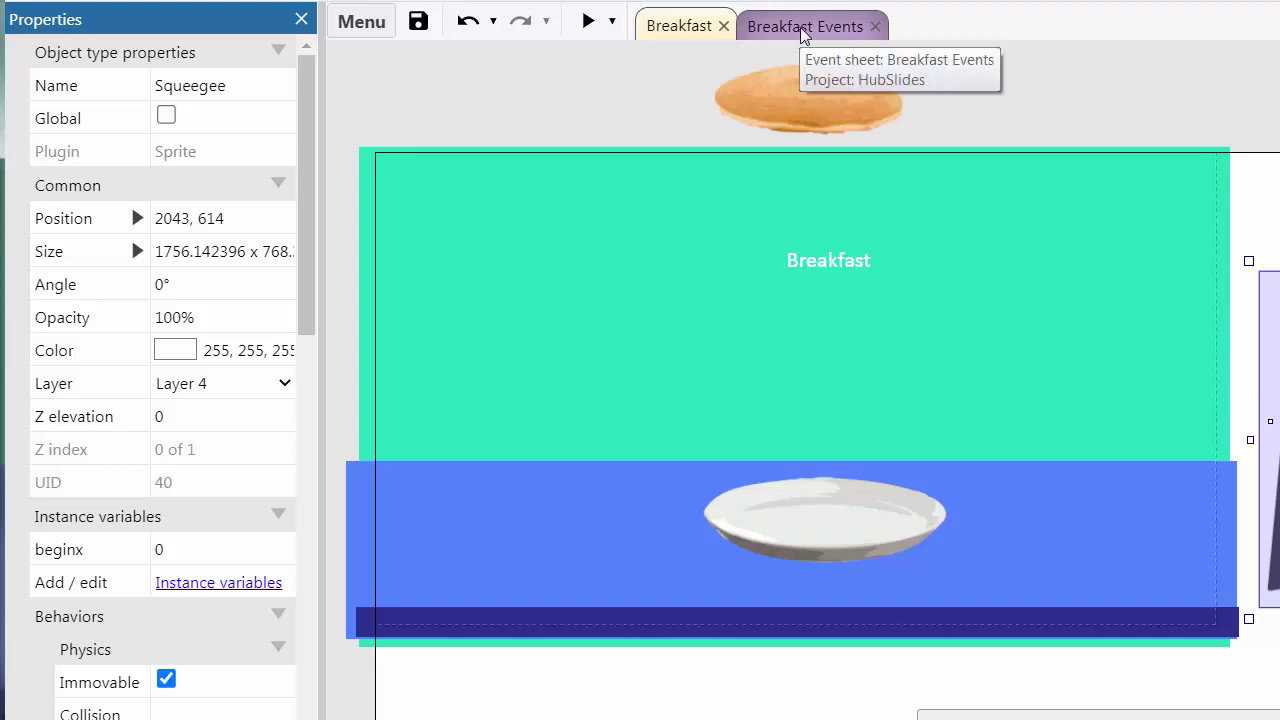
In Breakfast Events, expand On start of layout to review its gravity 10 and Squeegee-invisible actions.
{"action": "left_click", "coordinate": [803, 35]}
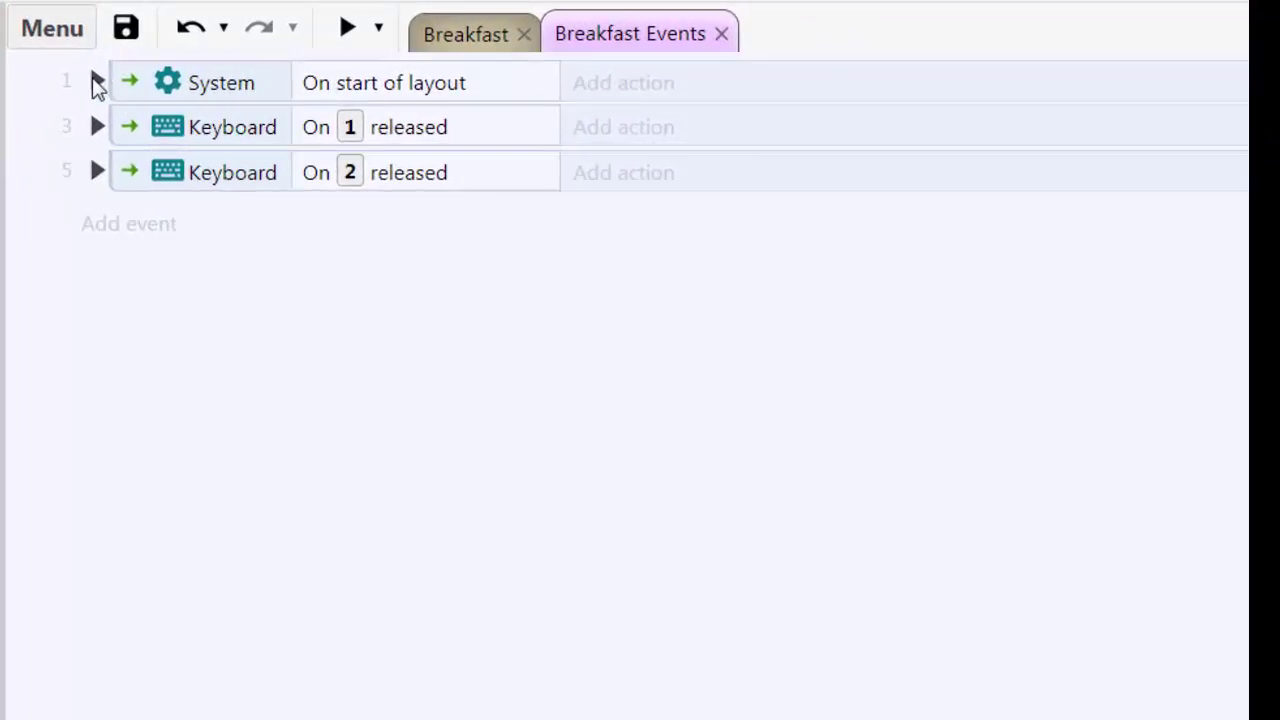
{"action": "left_click", "coordinate": [94, 79]}
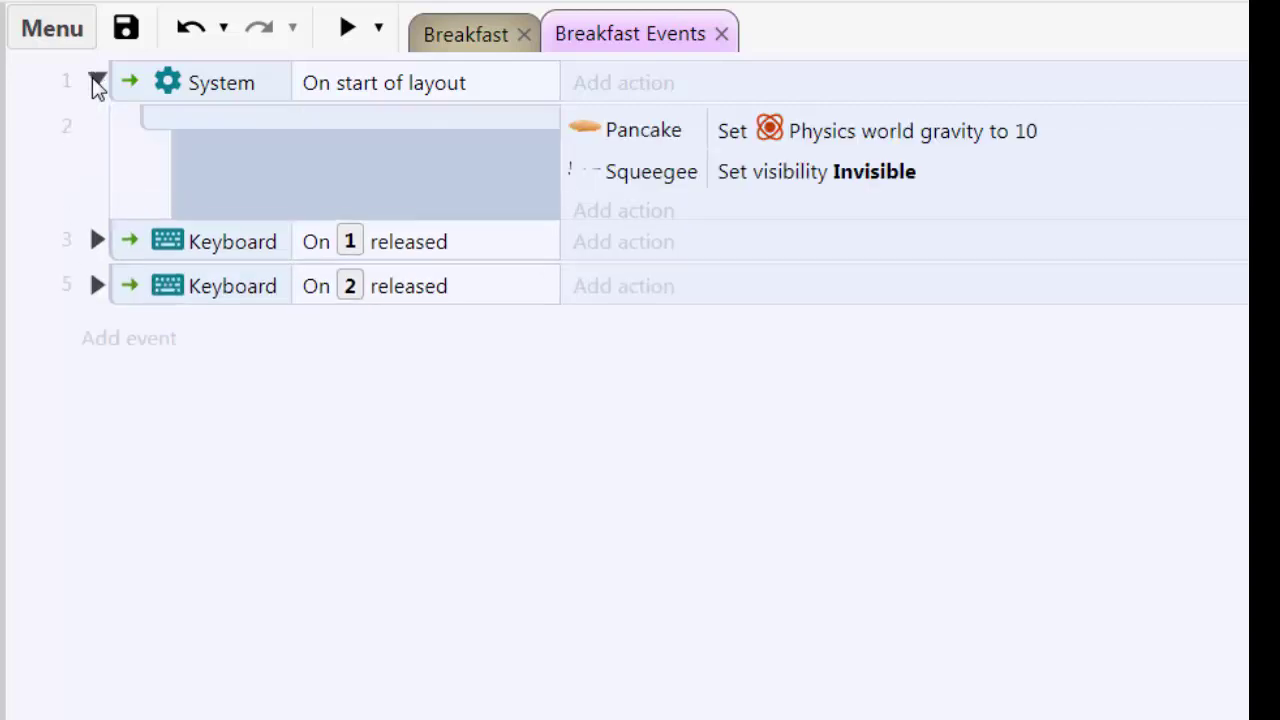
{"action": "left_click", "coordinate": [389, 95]}
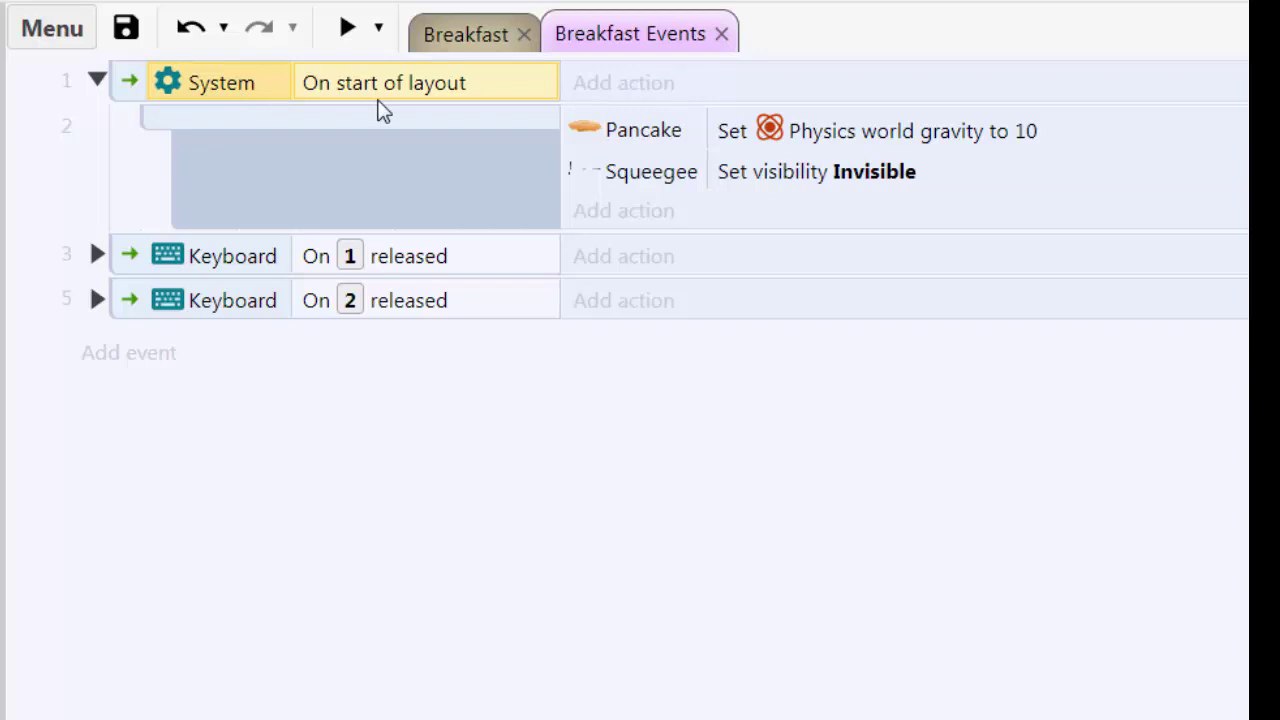
{"action": "left_click", "coordinate": [653, 140]}
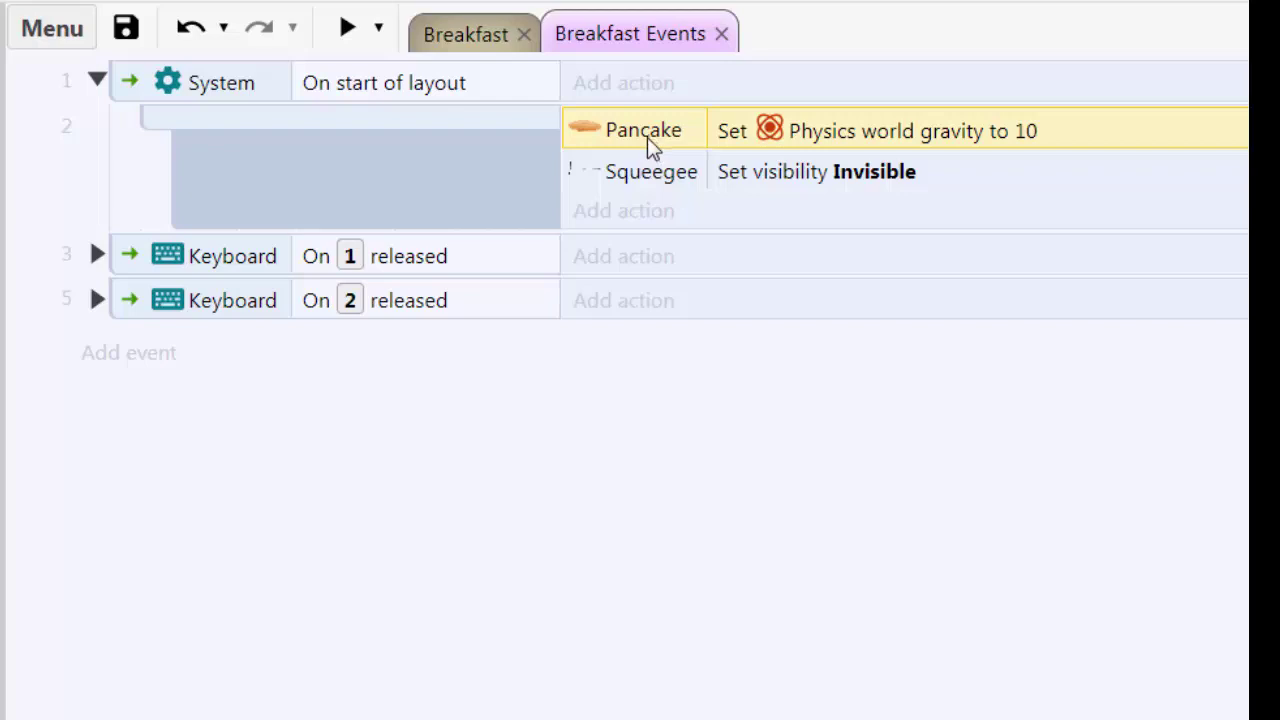
{"action": "left_click", "coordinate": [647, 174]}
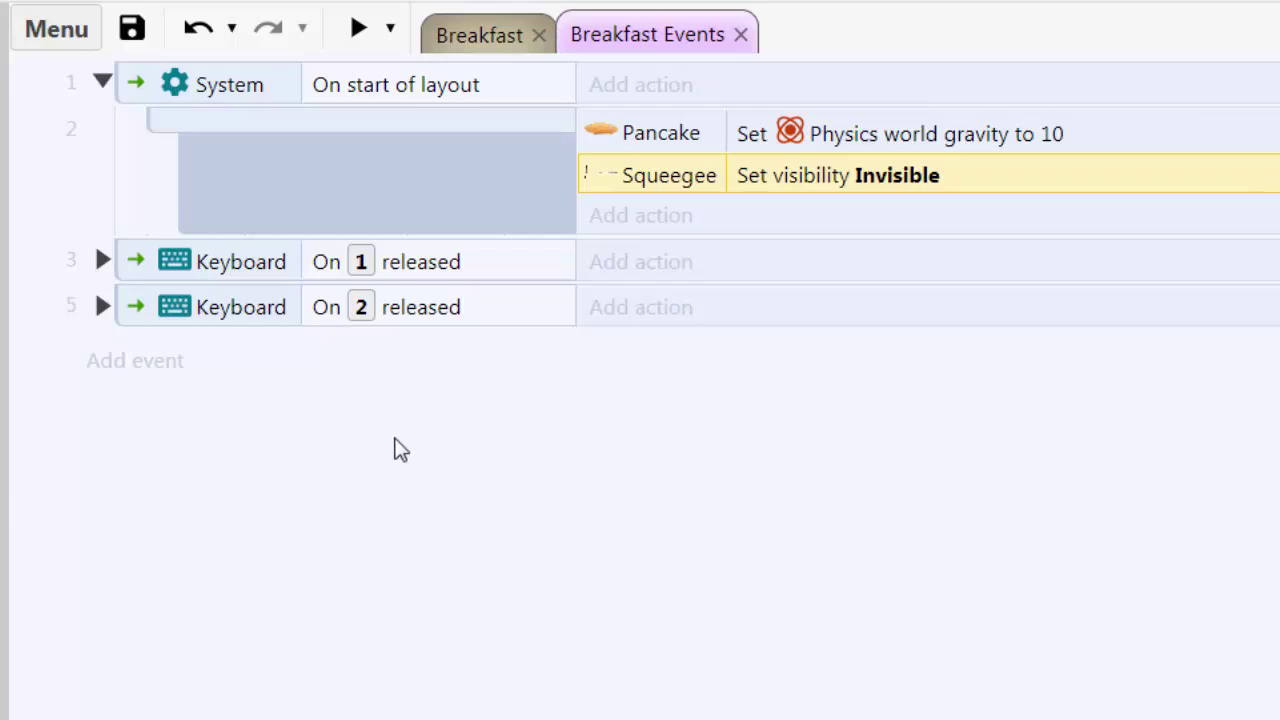
Expand On 1 released and review its Create Pancake (Plate.X, ViewportTop(0) - 200) and gravity actions.
{"action": "left_click", "coordinate": [102, 261]}
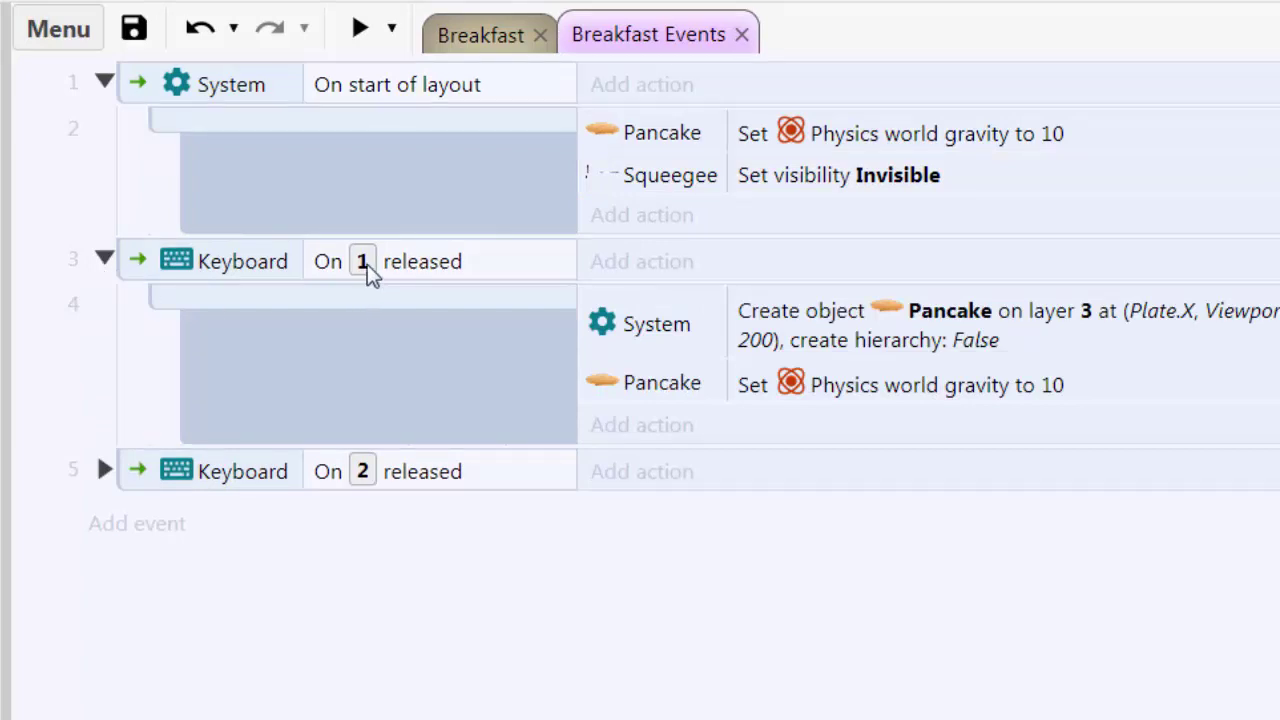
{"action": "left_click", "coordinate": [653, 334]}
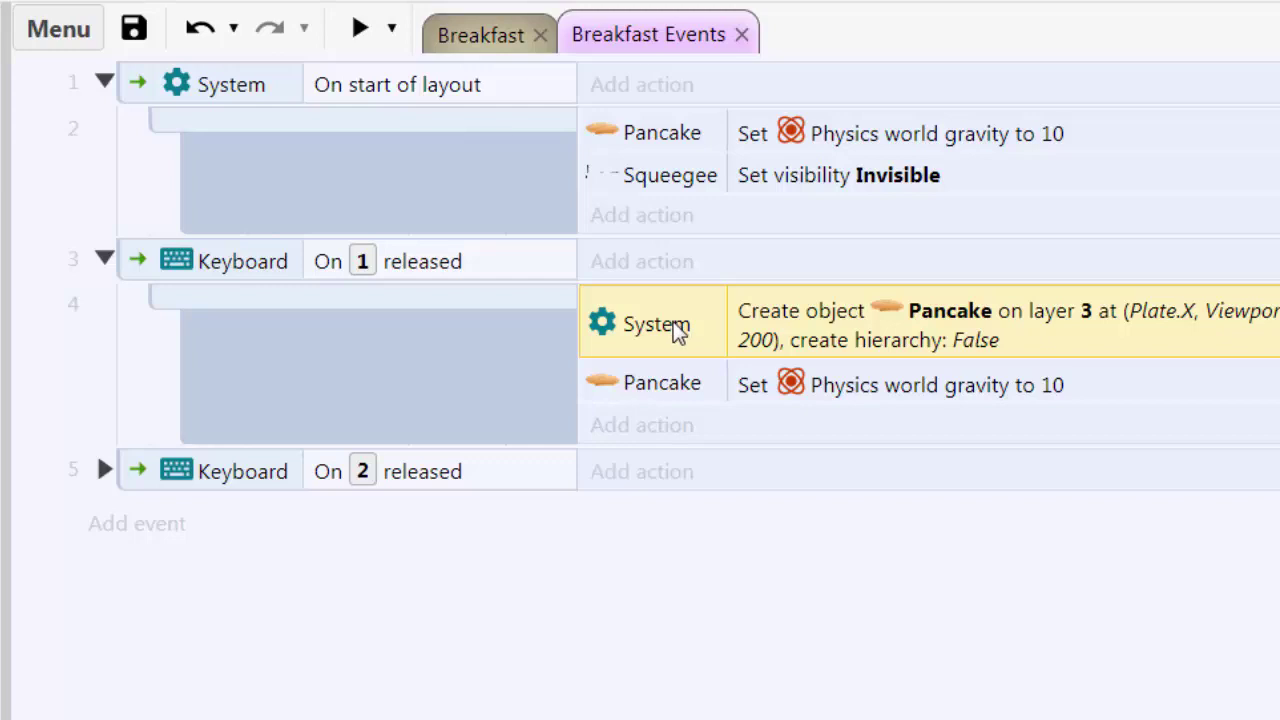
{"action": "left_click", "coordinate": [646, 390]}
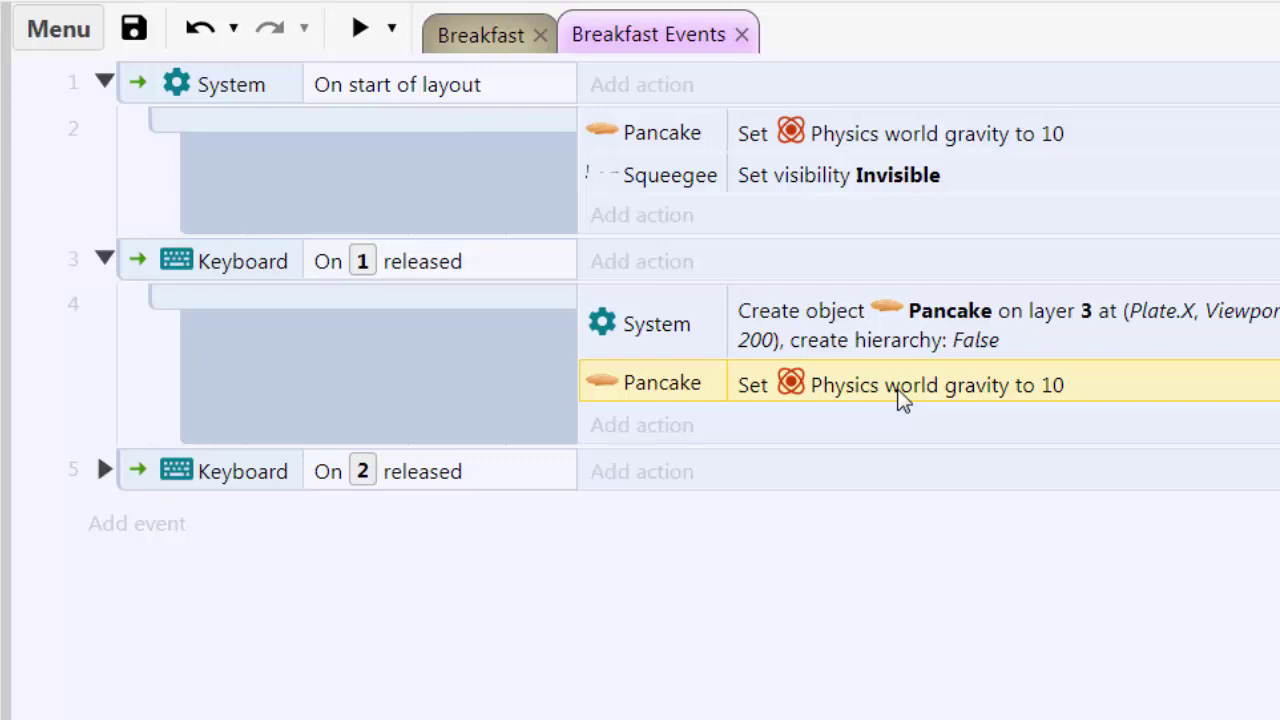
{"action": "left_click", "coordinate": [640, 336]}
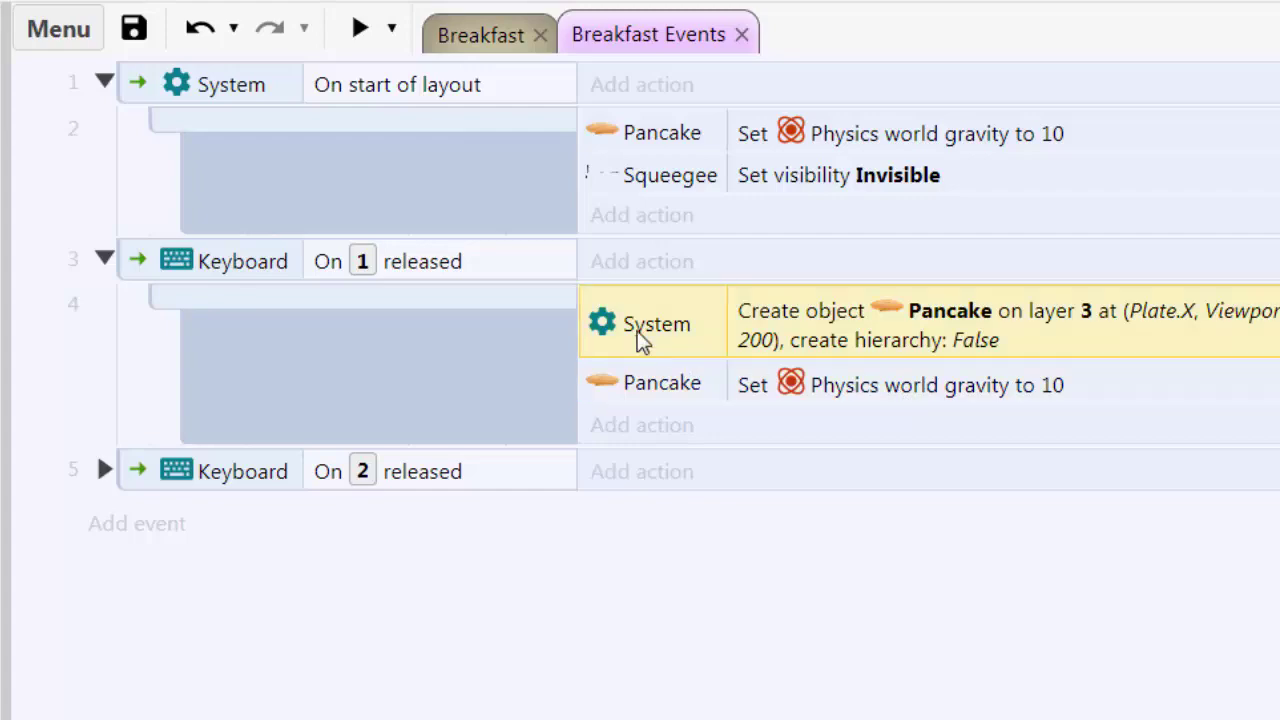
{"action": "double_click", "coordinate": [637, 331]}
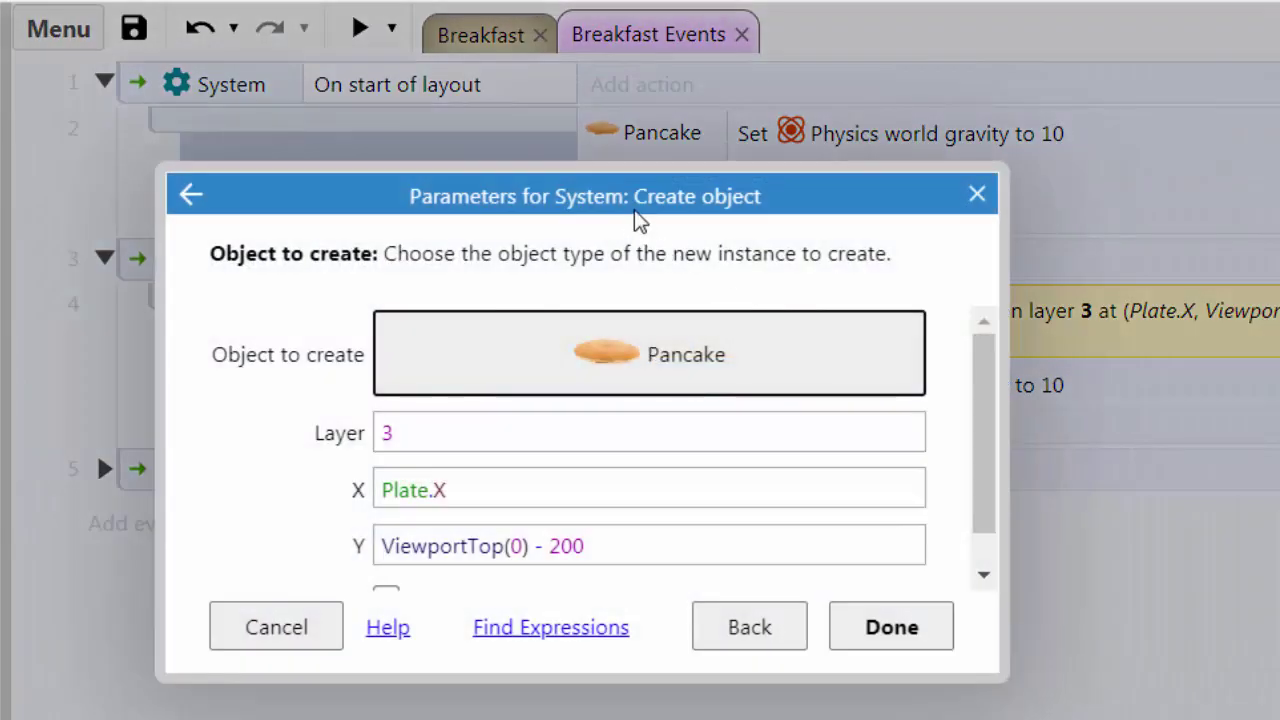
{"action": "left_click", "coordinate": [675, 358]}
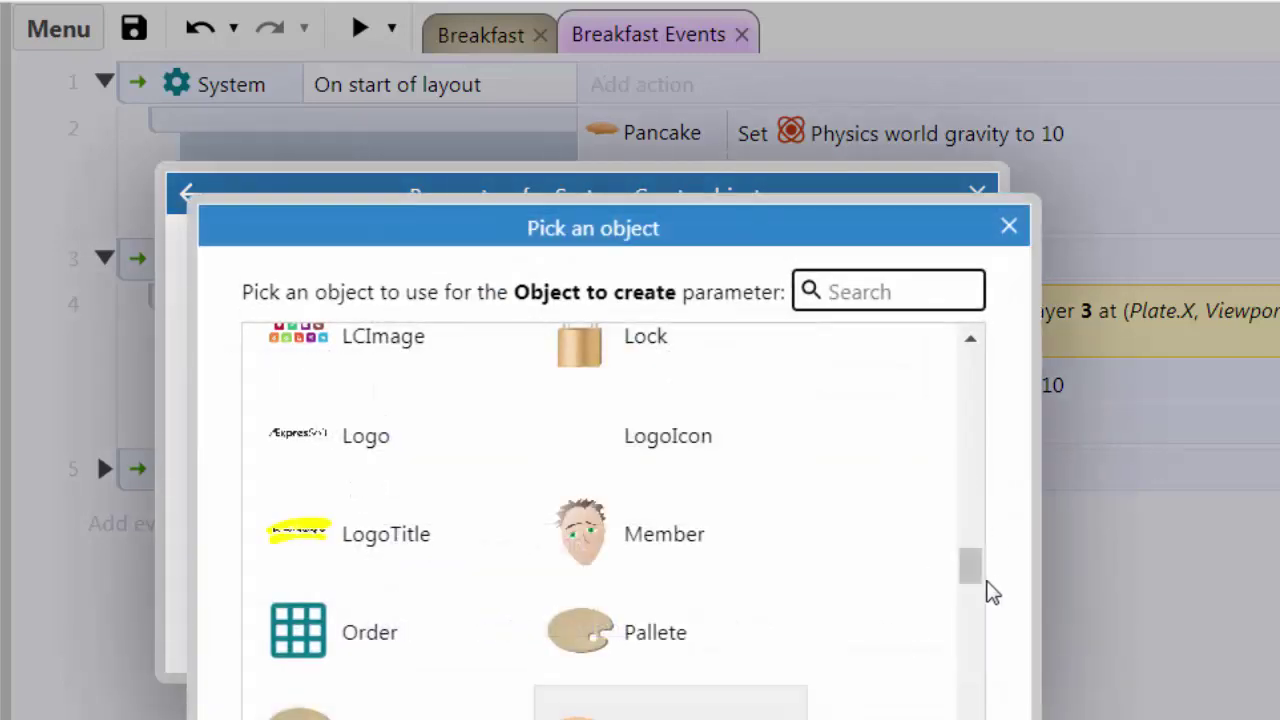
{"action": "left_click_drag", "start_coordinate": [987, 584], "coordinate": [906, 611]}
{"action": "key", "text": "Escape"}
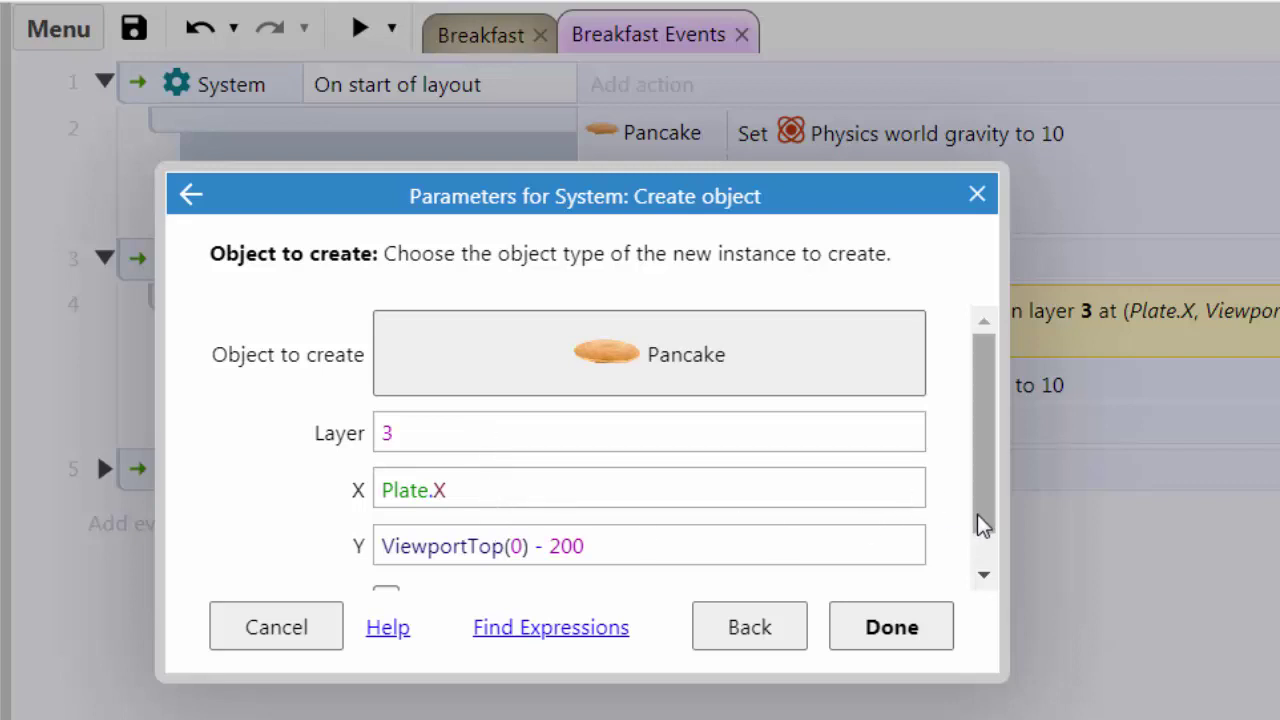
{"action": "left_click_drag", "start_coordinate": [974, 523], "coordinate": [903, 571]}
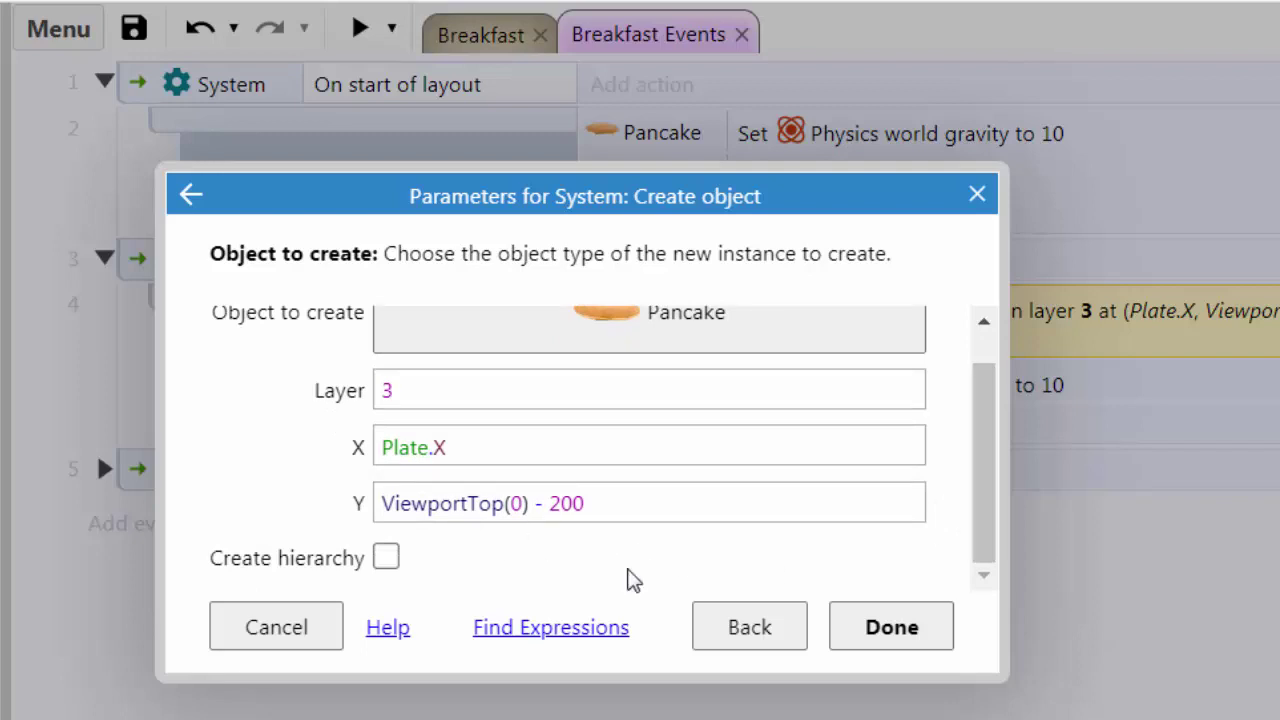
{"action": "left_click", "coordinate": [325, 635]}
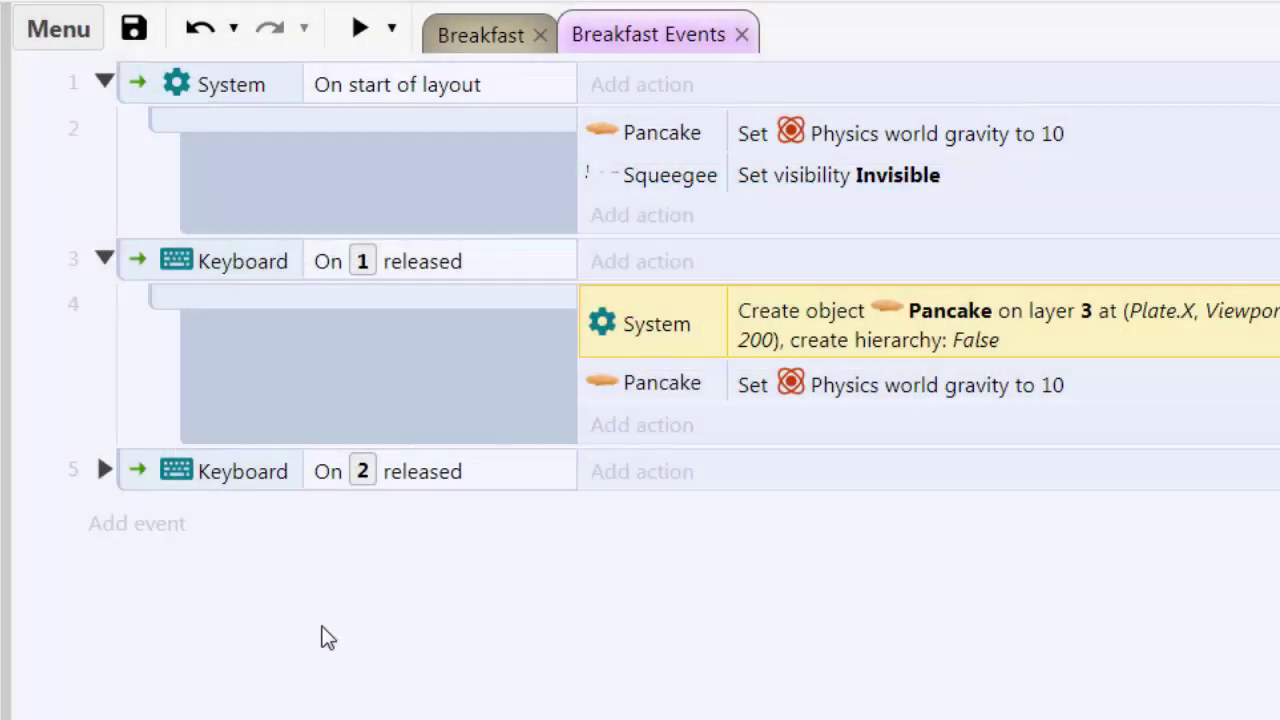
{"action": "left_click", "coordinate": [653, 389]}
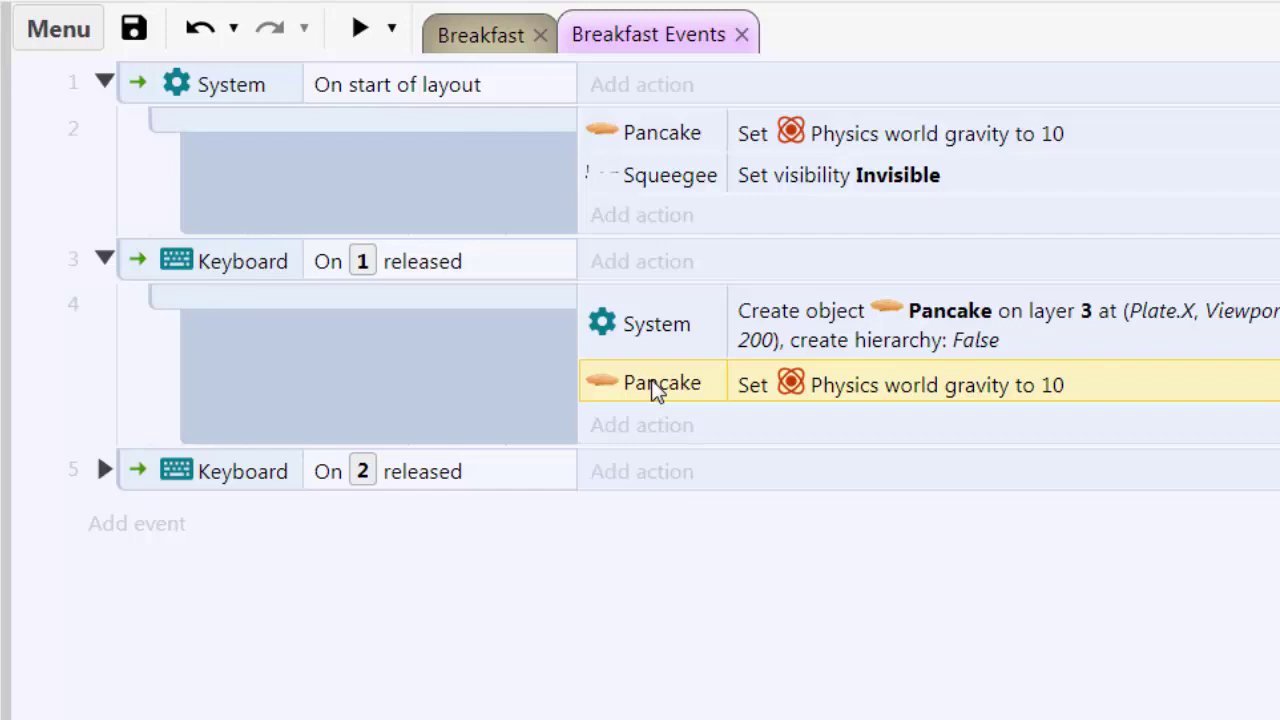
{"action": "double_click", "coordinate": [653, 389]}
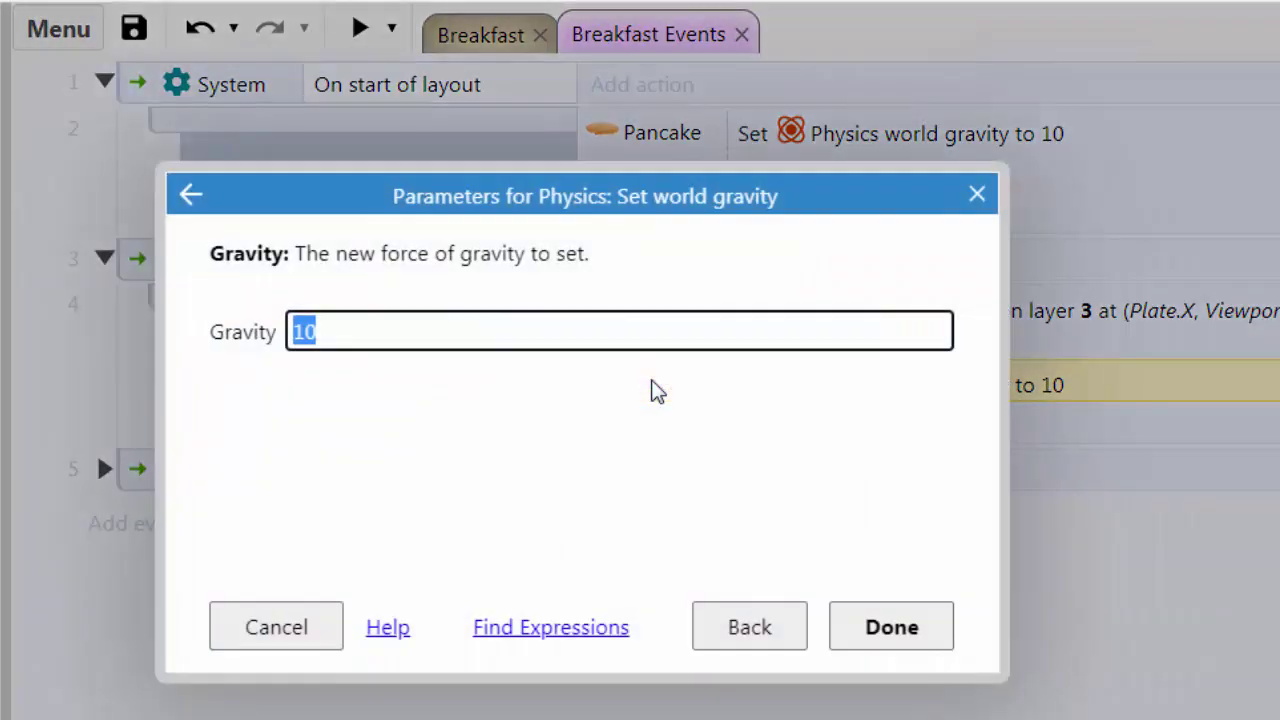
{"action": "left_click", "coordinate": [774, 631]}
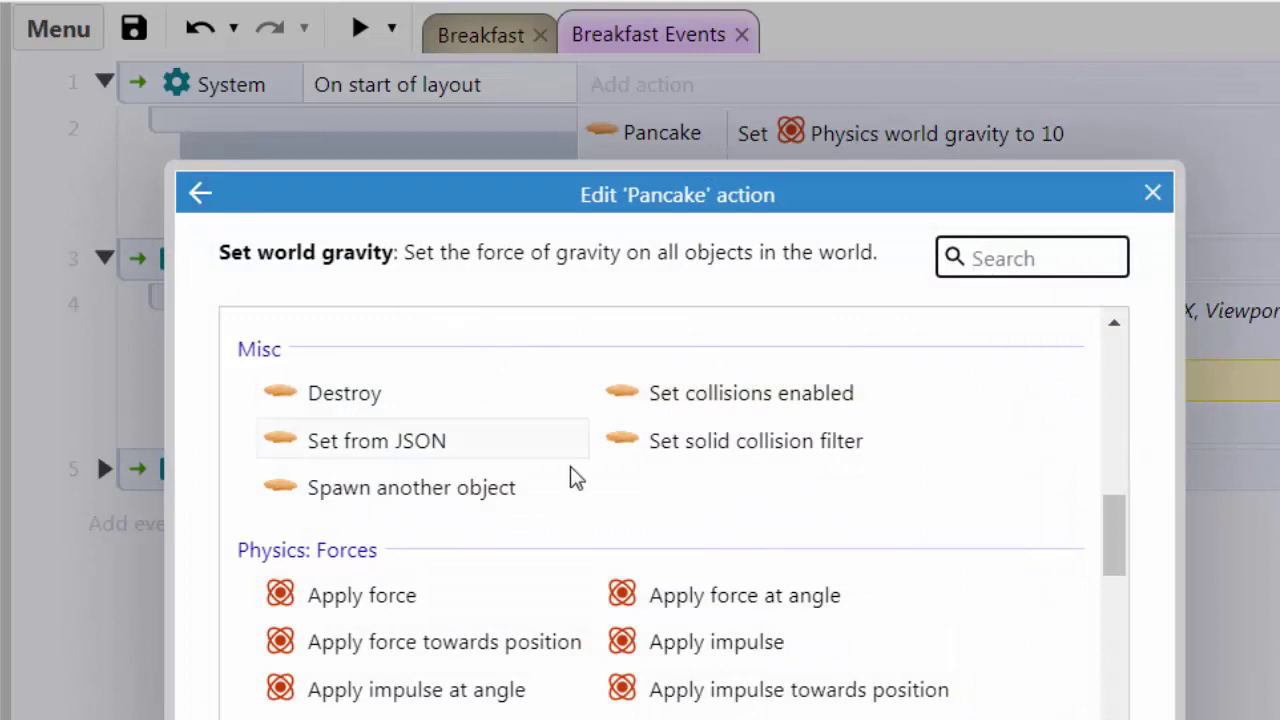
{"action": "left_click", "coordinate": [199, 197]}
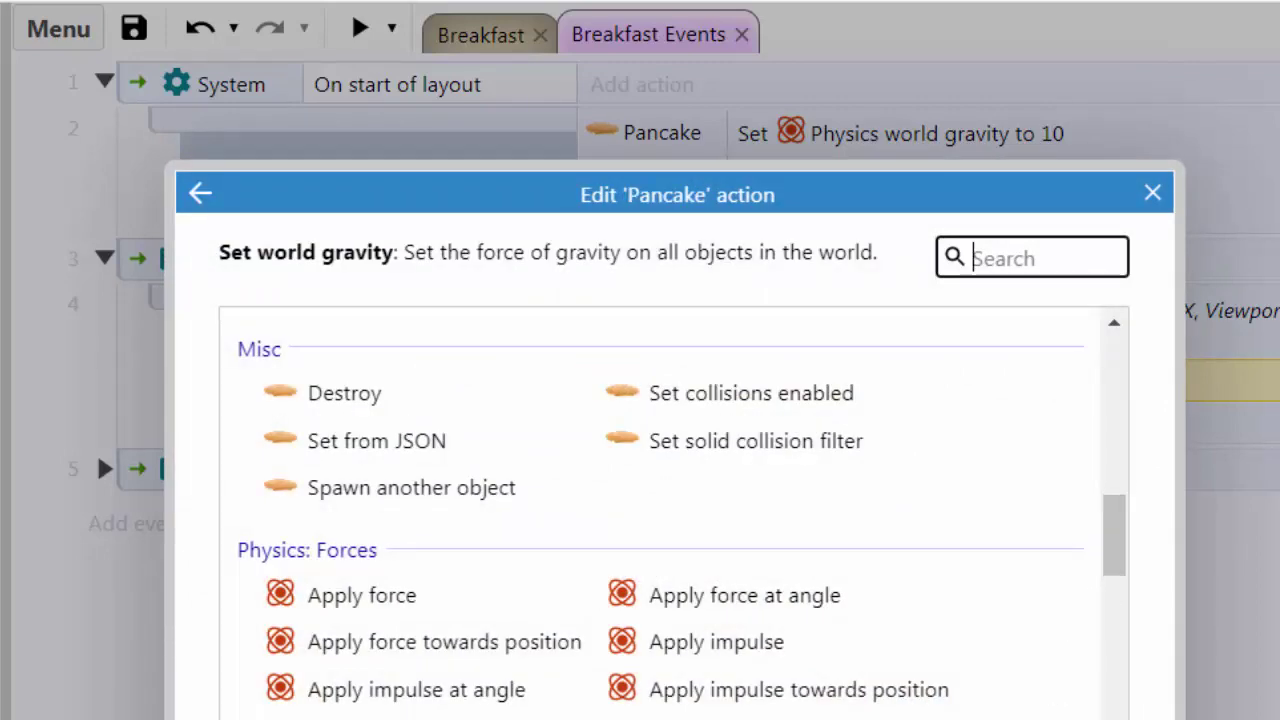
{"action": "left_click_drag", "start_coordinate": [1117, 566], "coordinate": [1111, 603]}
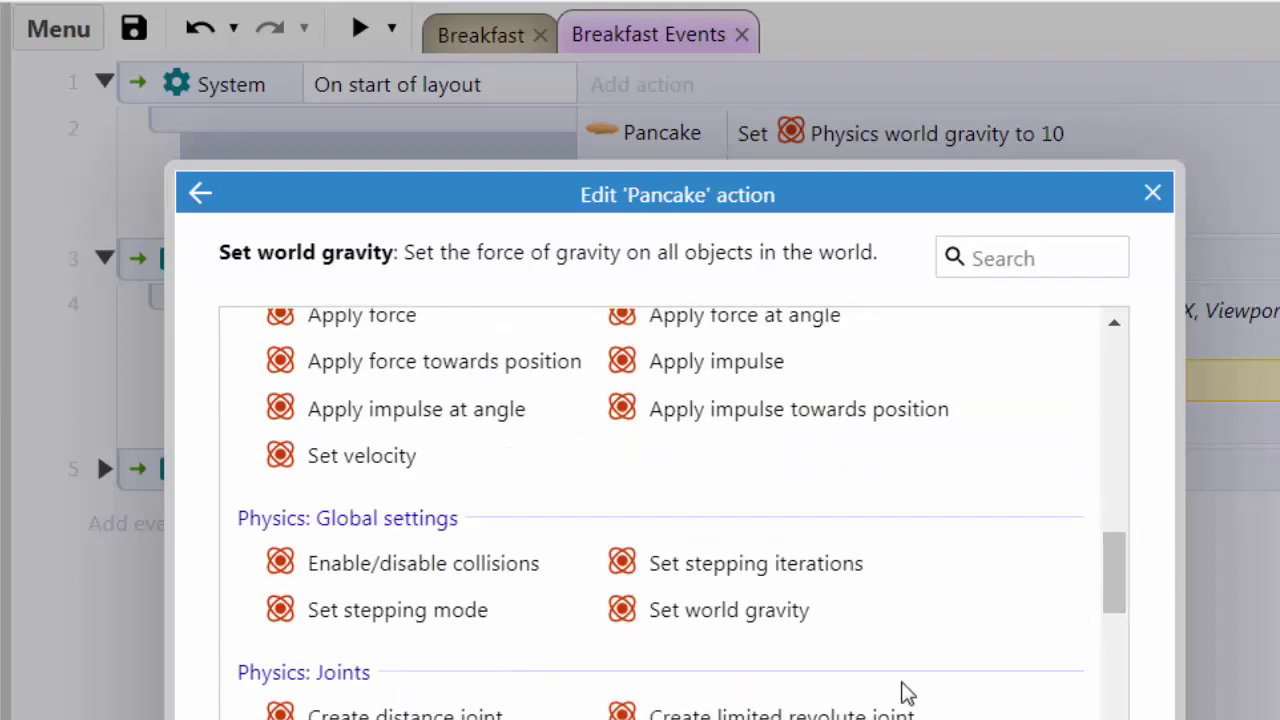
{"action": "left_click", "coordinate": [655, 615]}
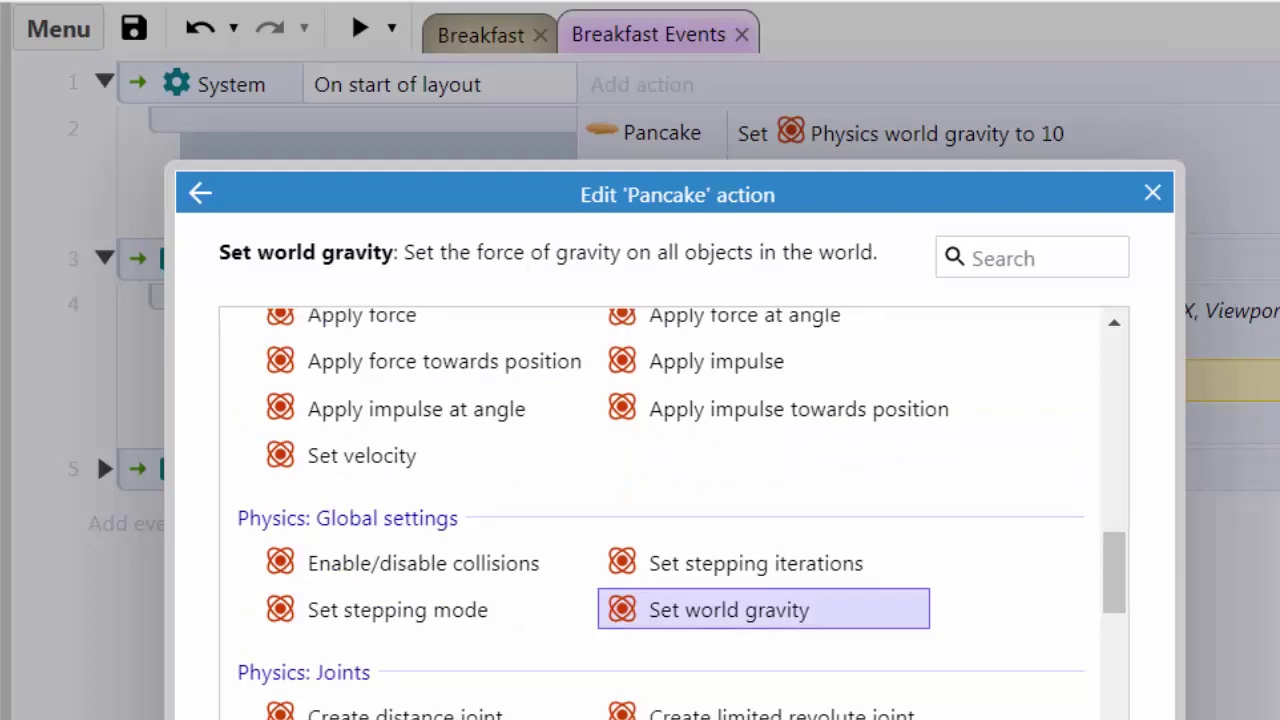
{"action": "double_click", "coordinate": [778, 618]}
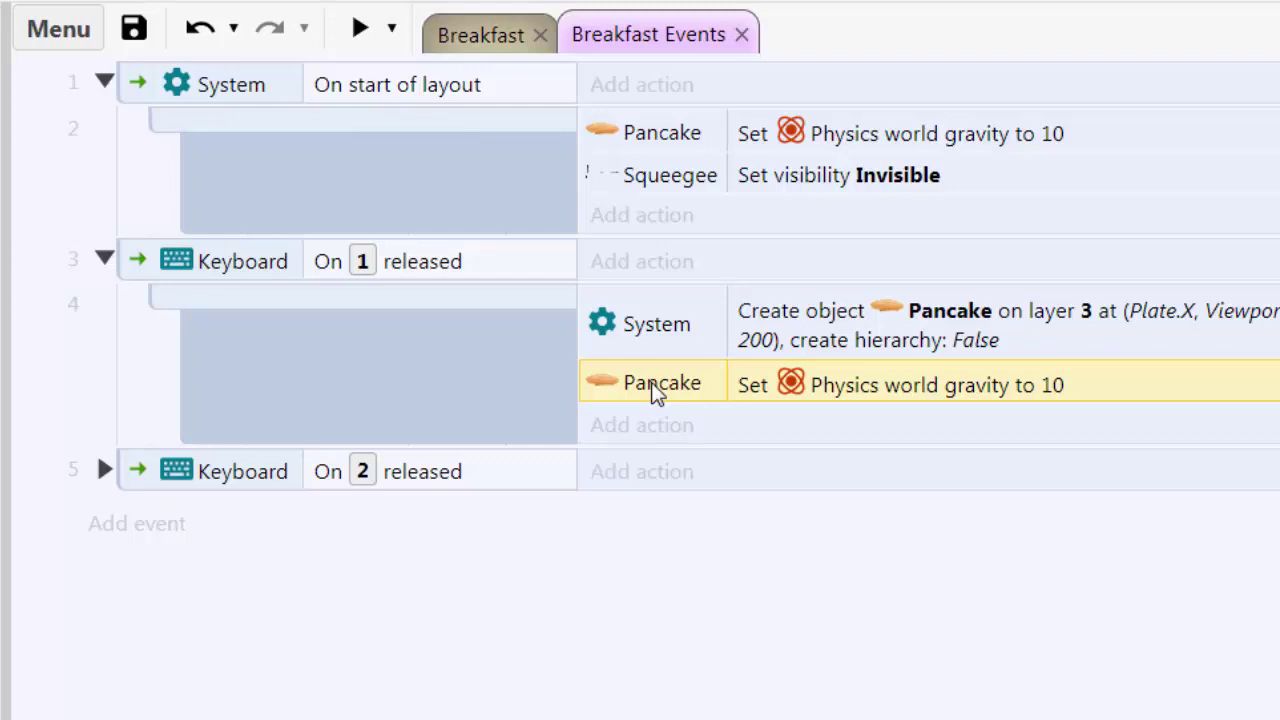
Expand On 2 released and review its Squeegee Is visible and Else sub-events and their actions.
{"action": "left_click", "coordinate": [105, 471]}
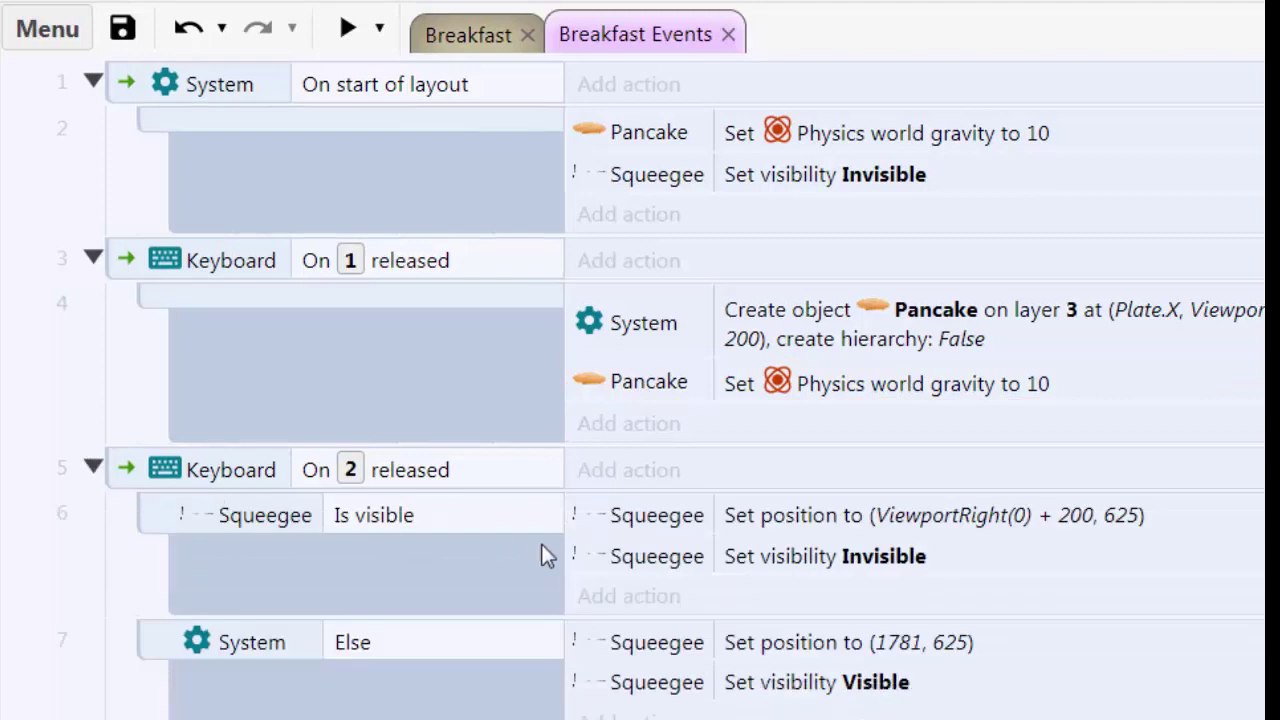
{"action": "left_click", "coordinate": [216, 476]}
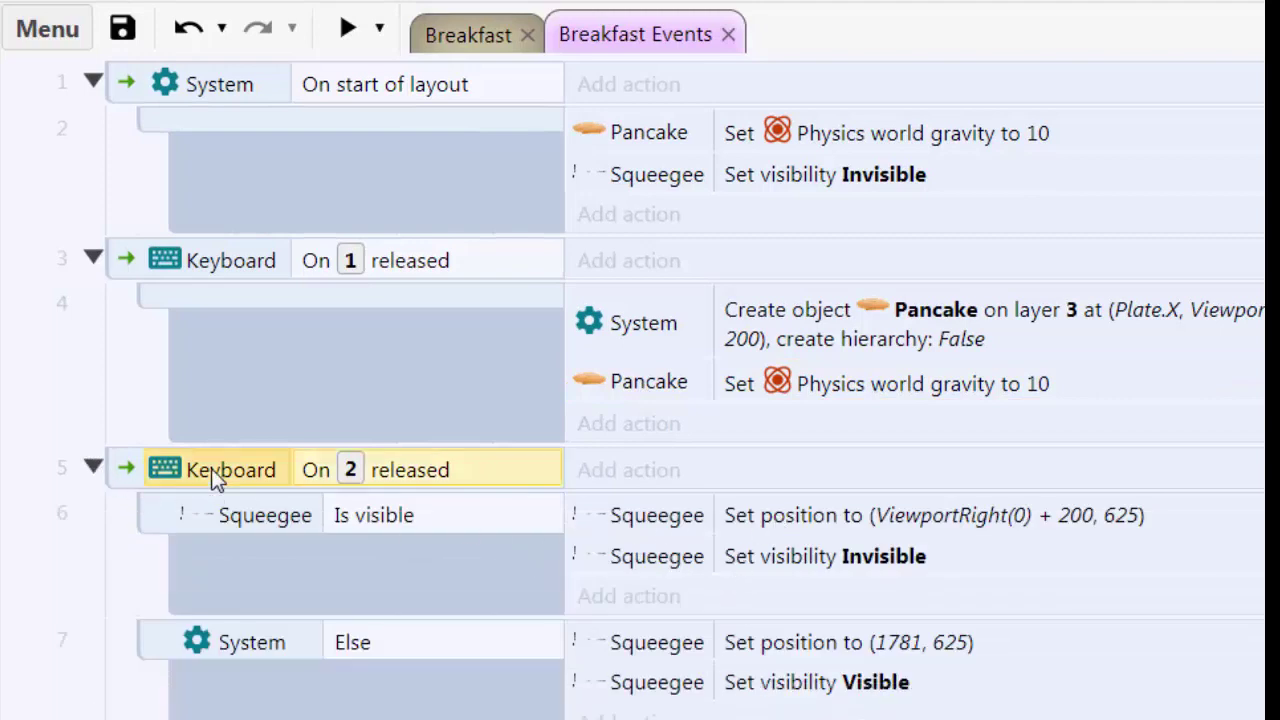
{"action": "left_click", "coordinate": [162, 513]}
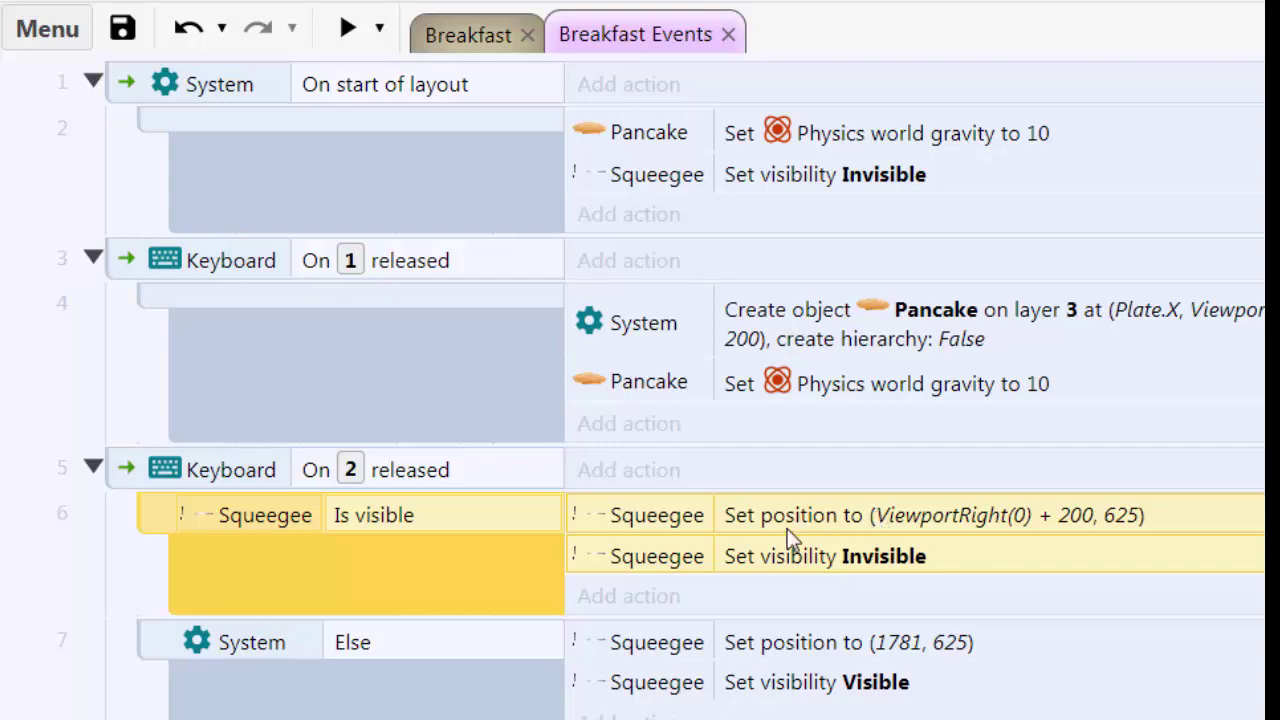
{"action": "left_click", "coordinate": [679, 563]}
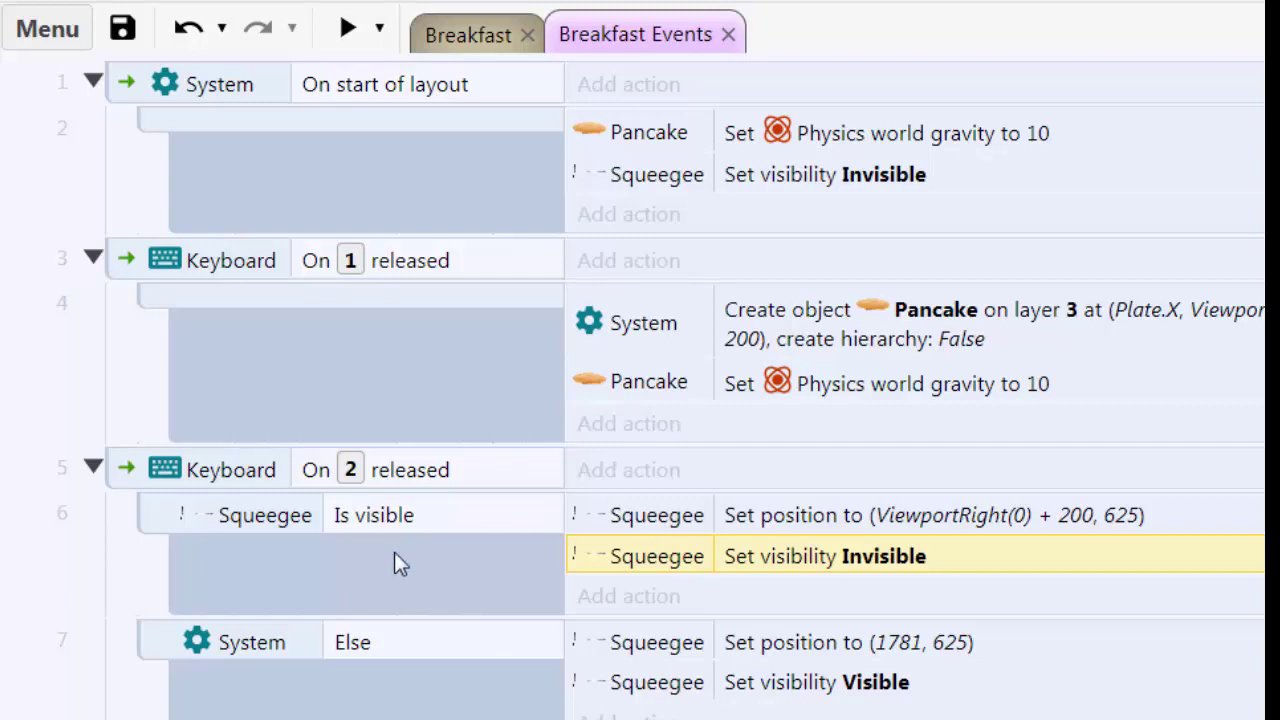
{"action": "left_click", "coordinate": [202, 640]}
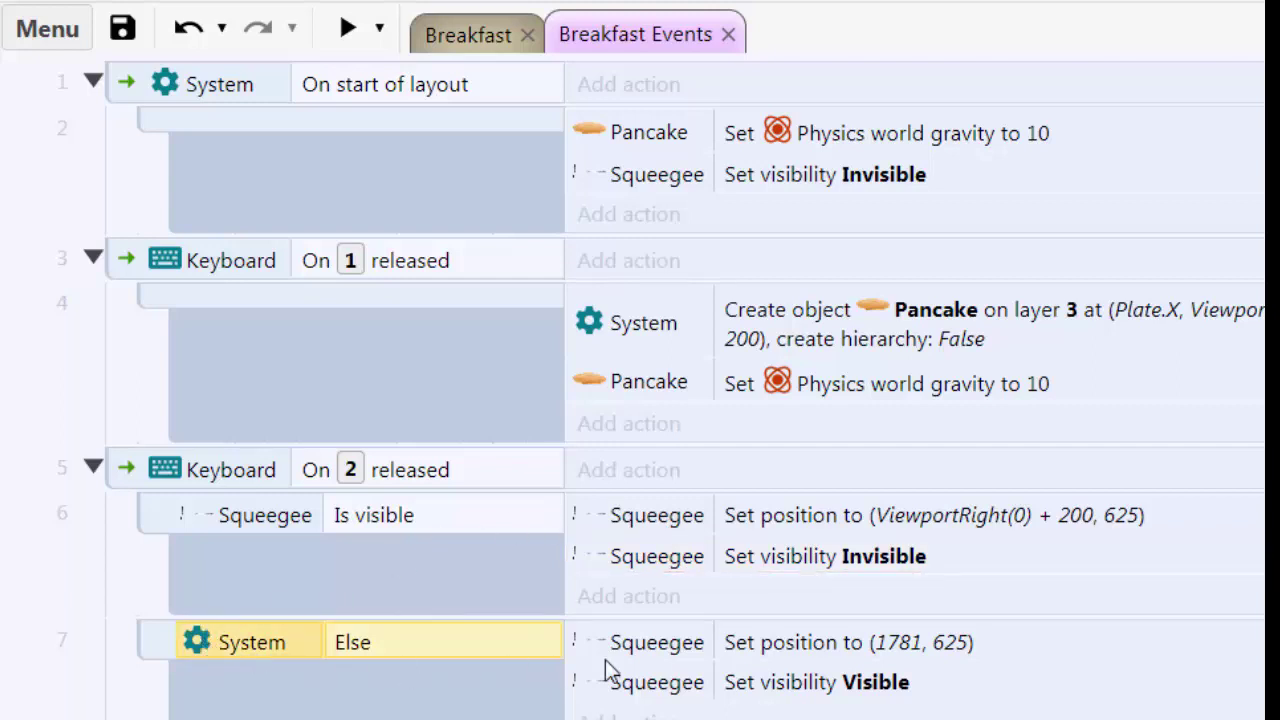
{"action": "left_click", "coordinate": [636, 655]}
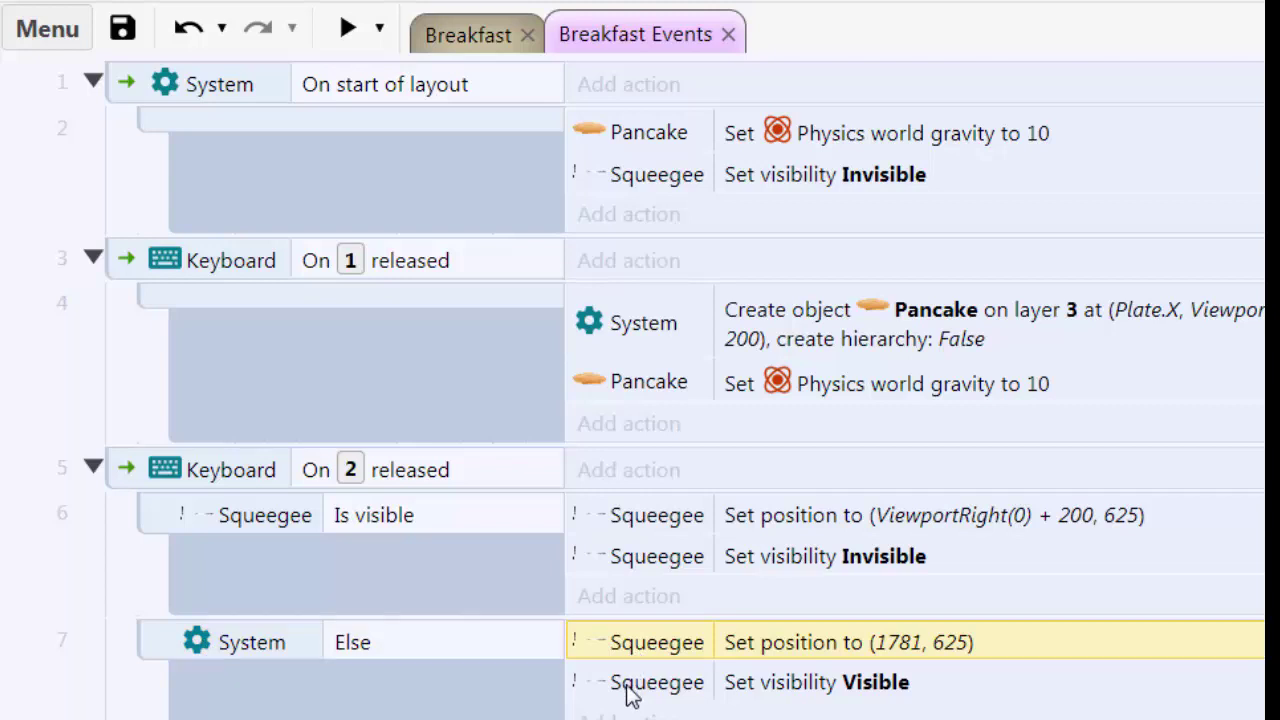
{"action": "left_click", "coordinate": [628, 690]}
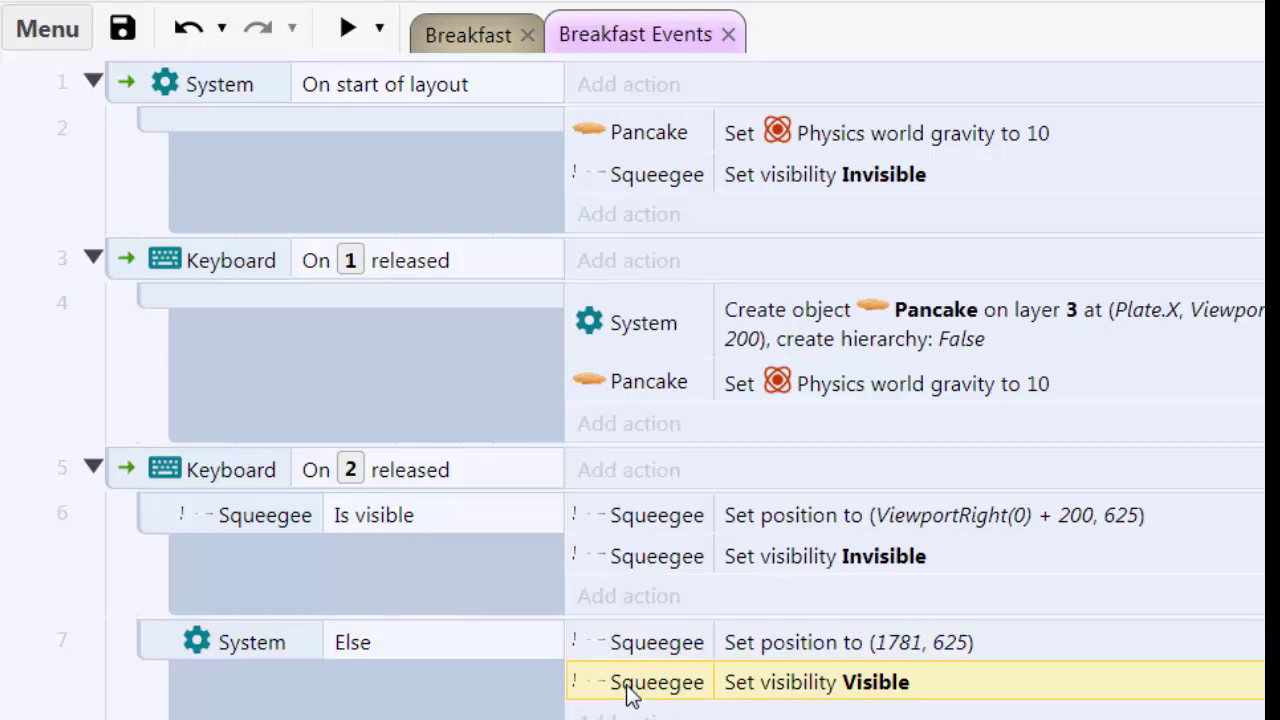
Collapse the On 1 released, On 2 released and On start of layout events.
{"action": "left_click", "coordinate": [90, 261]}
{"action": "left_click", "coordinate": [90, 261]}
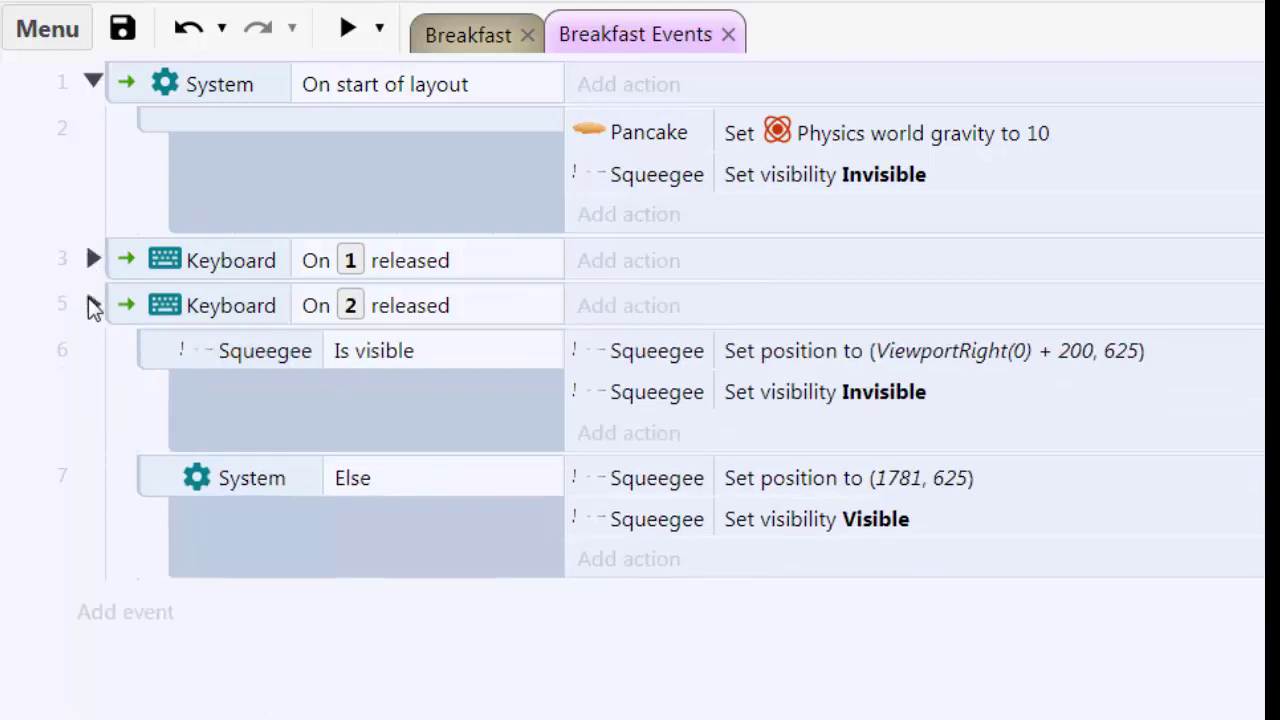
{"action": "left_click", "coordinate": [90, 303]}
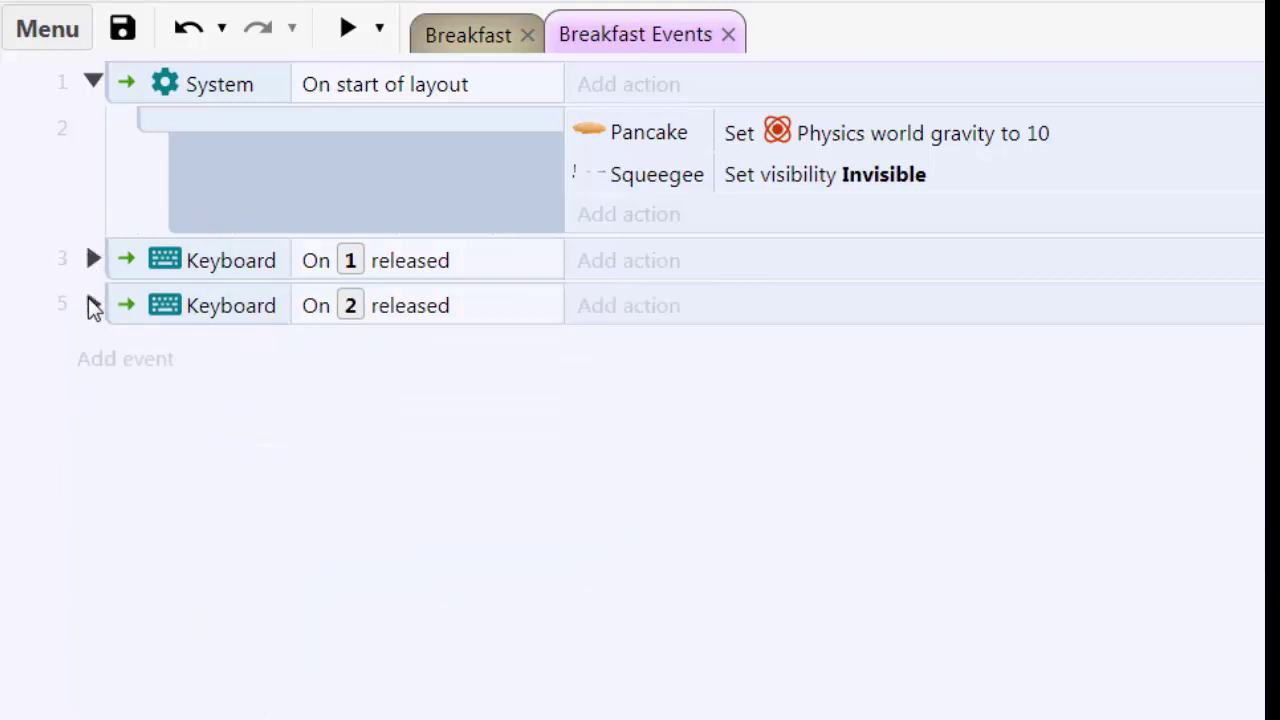
{"action": "left_click", "coordinate": [92, 82]}
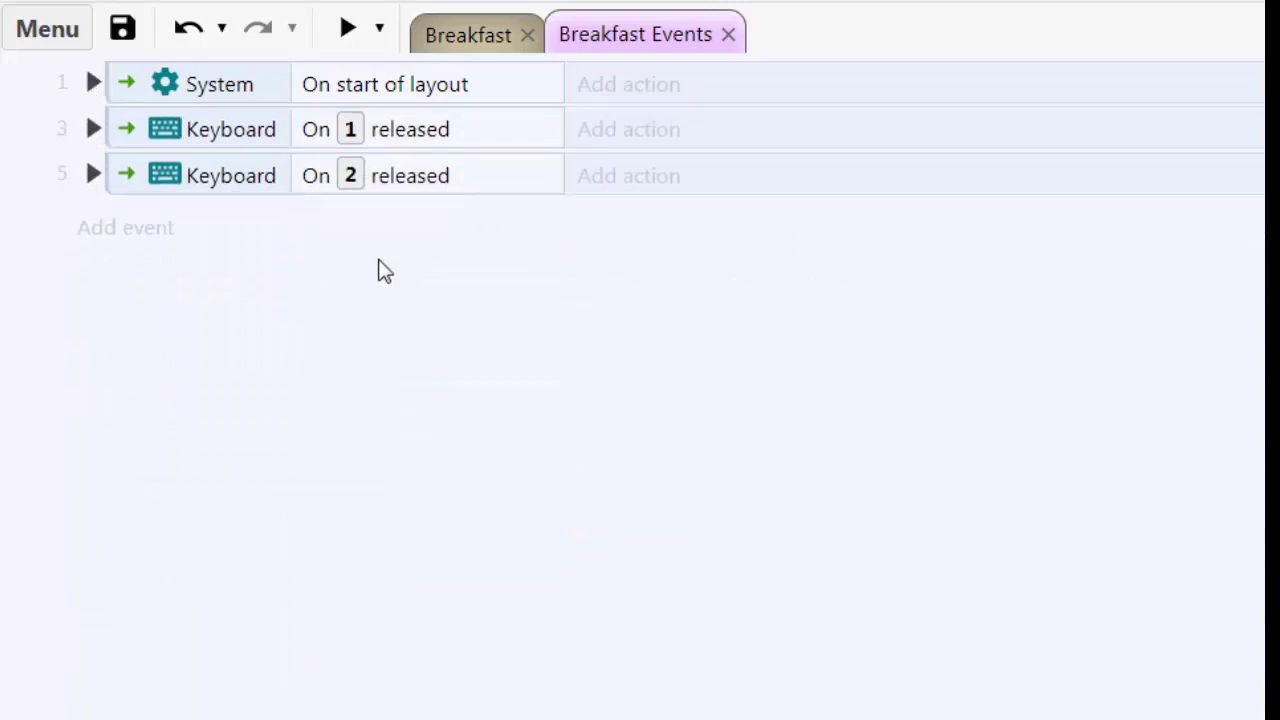